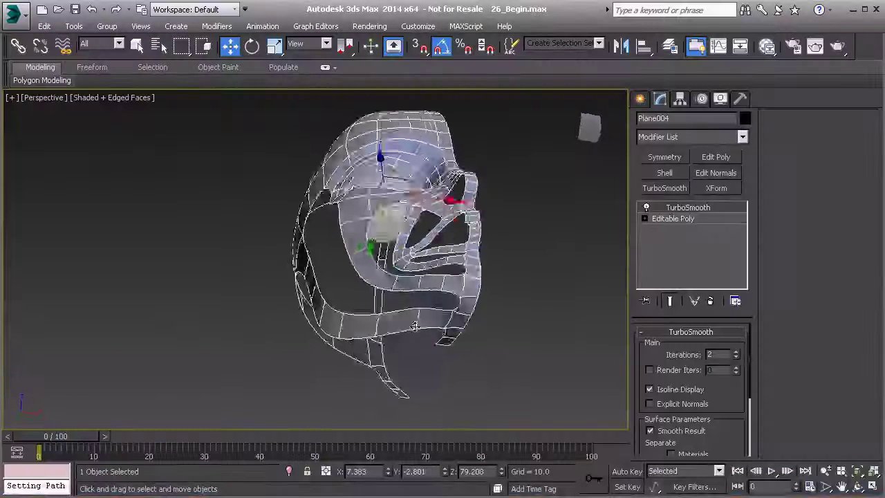
- Switch the Editable Poly base to vertex editing and compare the jaw strip with the side reference drawing
middle_click_drag(415, 327, 321, 236, "alt")
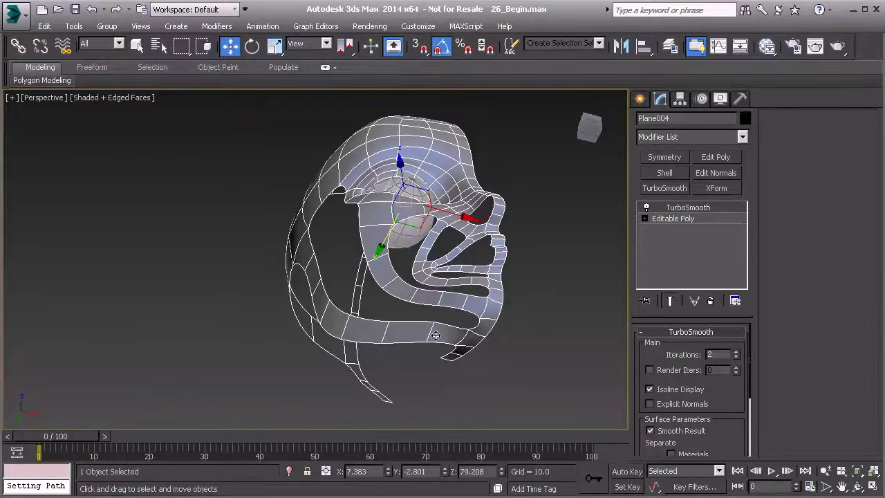
left_click(691, 217)
key("1")
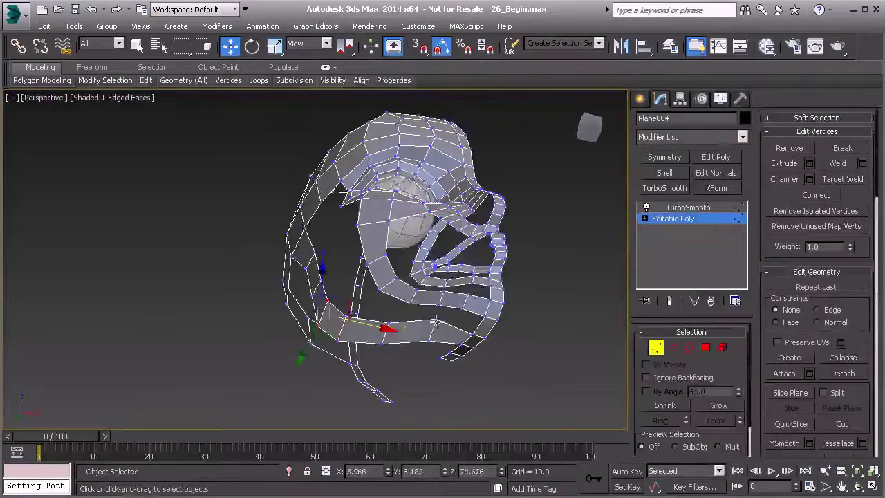
mouse_move(442, 332)
middle_mouse_down("alt")
mouse_move(453, 350)
mouse_move(516, 390)
mouse_move(456, 389)
mouse_move(414, 357)
mouse_move(470, 290)
mouse_move(450, 310)
mouse_move(478, 325)
mouse_move(541, 328)
middle_mouse_up("alt")
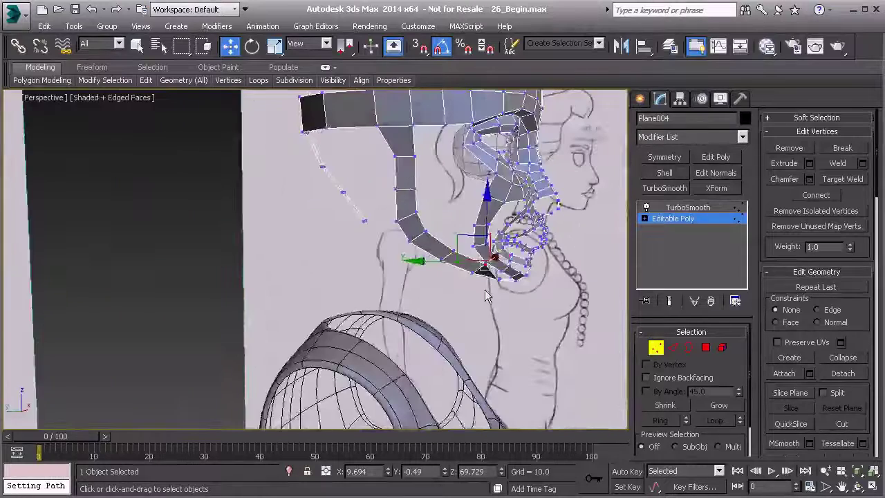
mouse_move(459, 283)
middle_mouse_down("alt")
mouse_move(506, 279)
mouse_move(449, 277)
mouse_move(378, 290)
mouse_move(313, 280)
mouse_move(426, 330)
middle_mouse_up("alt")
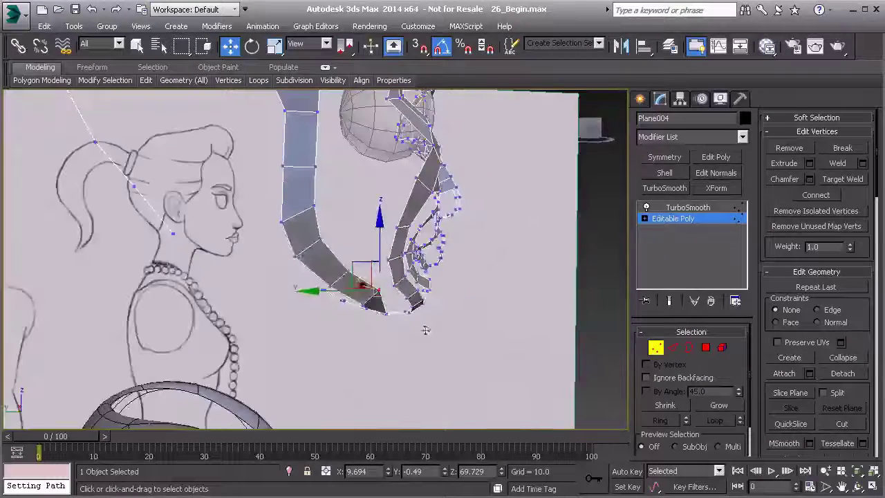
scroll(269, 220, "down", 2)
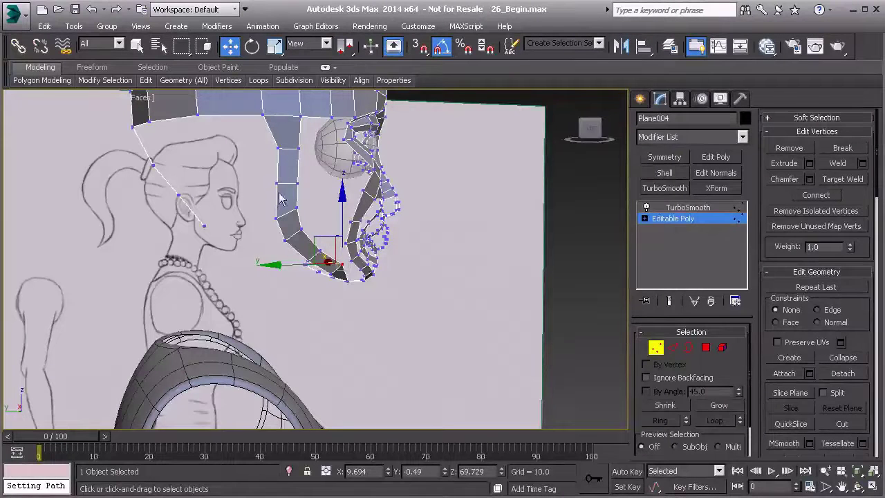
middle_click_drag(275, 159, 310, 150, "alt")
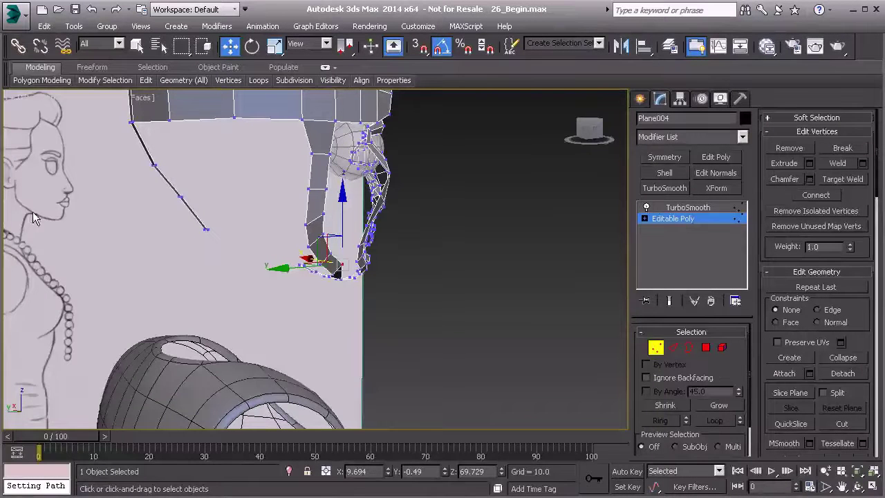
mouse_move(430, 268)
middle_mouse_down("alt")
mouse_move(347, 282)
mouse_move(384, 285)
mouse_move(454, 339)
middle_mouse_up("alt")
scroll(343, 279, "up", 5)
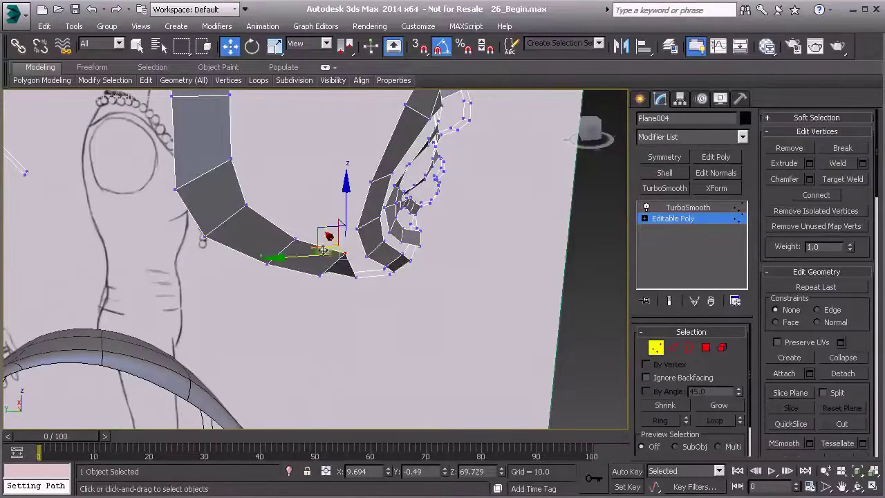
- Reposition the vertices on the underside of the jaw strip nearest the chin
middle_click_drag(214, 217, 345, 197, "alt")
left_click_drag(345, 208, 343, 215)
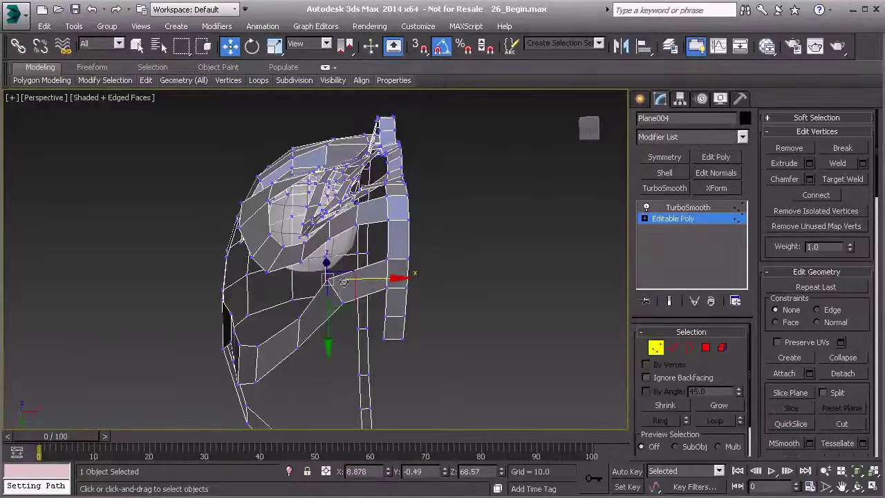
left_click_drag(328, 319, 329, 318)
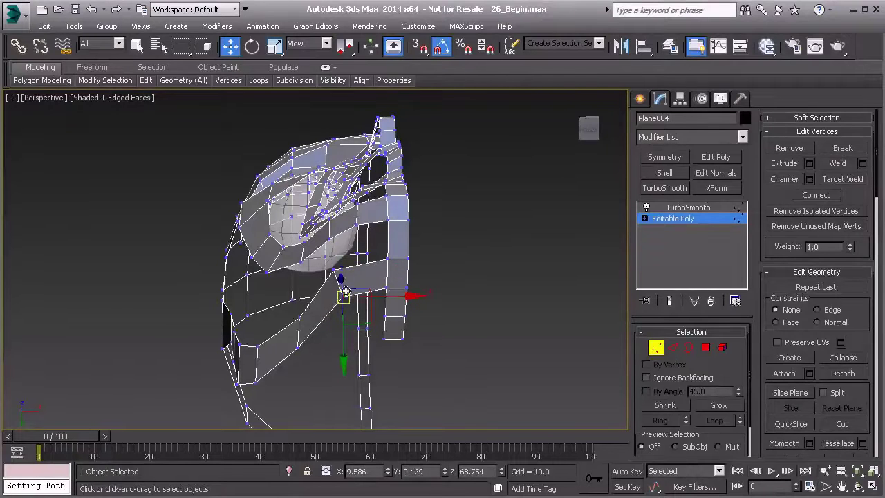
- Move the vertices midway along the lower jaw strip outward to even out its curve
left_click(301, 318)
middle_click_drag(303, 318, 344, 291, "alt")
left_click_drag(350, 268, 341, 267)
left_click_drag(305, 303, 293, 296)
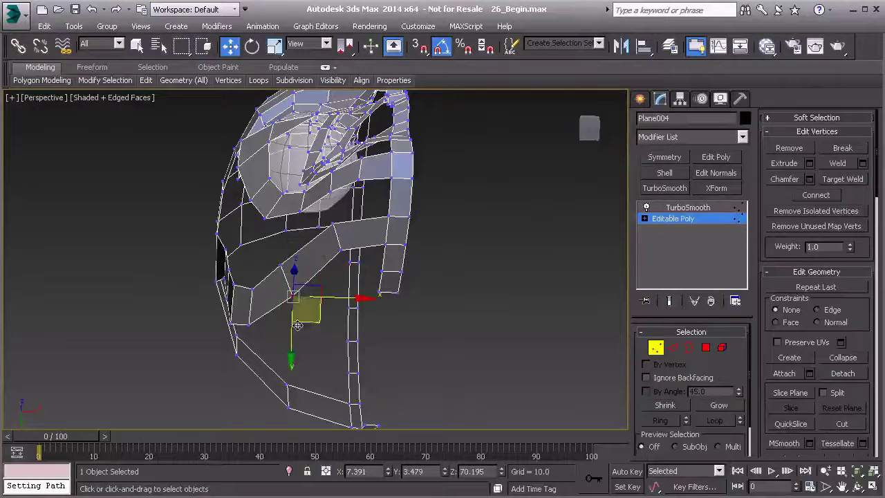
left_click_drag(290, 344, 291, 339)
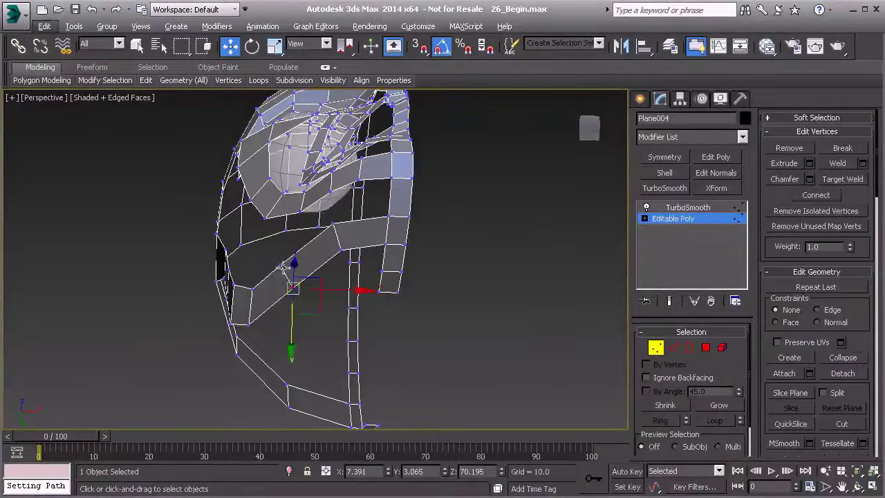
- Refine the lower mid-jaw vertex and shift a vertex of the rear vertical strip along X
middle_click_drag(304, 305, 336, 344, "alt")
left_click(287, 291)
middle_click_drag(341, 276, 287, 245, "alt")
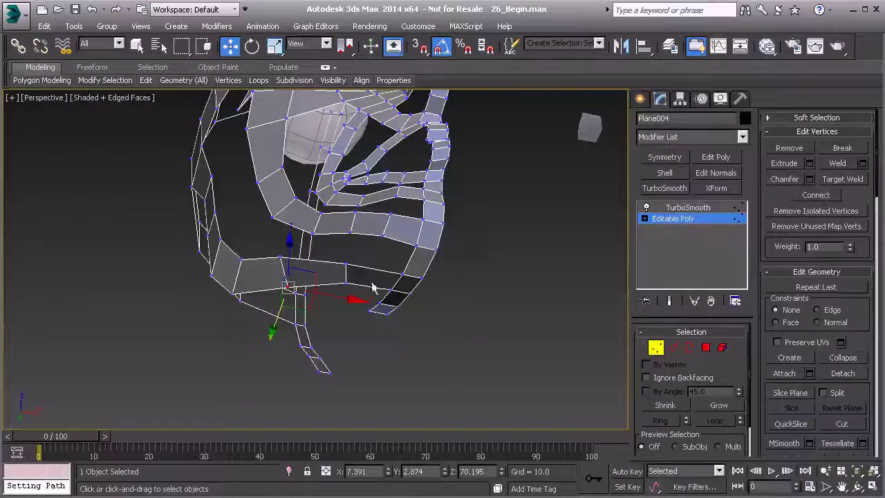
middle_click_drag(329, 238, 402, 313, "alt")
mouse_move(255, 247)
middle_mouse_down("alt")
mouse_move(270, 311)
mouse_move(230, 239)
mouse_move(275, 229)
mouse_move(283, 238)
middle_mouse_up("alt")
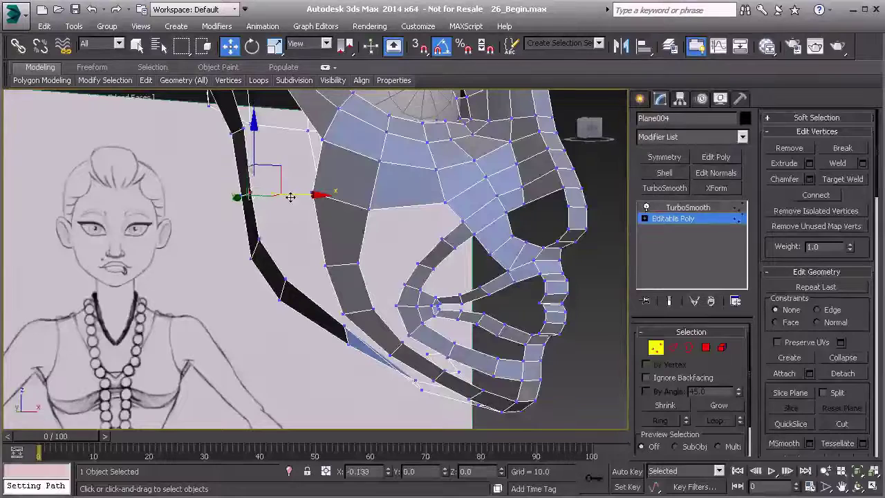
middle_click_drag(290, 197, 322, 255, "alt")
- Nudge the mid-jaw vertex on the lower strip to smooth the line from chin to jaw corner
mouse_move(292, 360)
middle_mouse_down("alt")
mouse_move(346, 380)
mouse_move(316, 365)
middle_mouse_up("alt")
left_click(312, 350)
left_click_drag(314, 302, 313, 304)
mouse_move(312, 352)
middle_mouse_down("alt")
mouse_move(244, 292)
mouse_move(301, 353)
middle_mouse_up("alt")
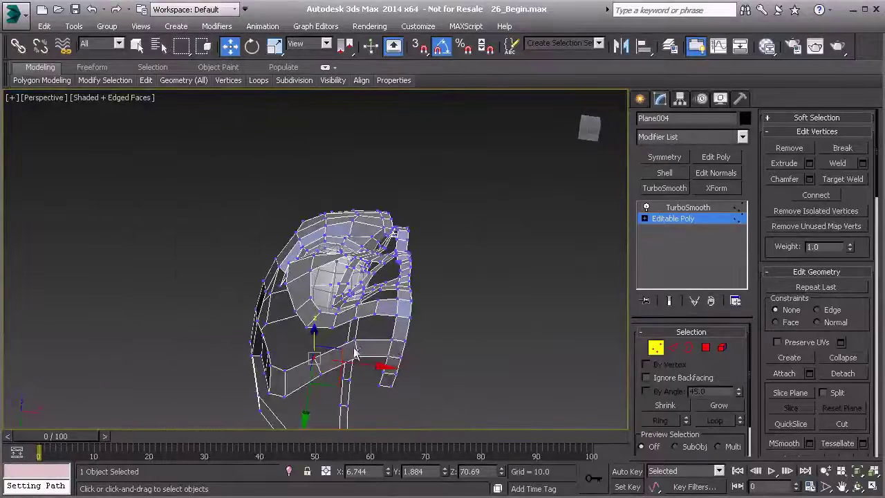
- Return to the TurboSmooth level and inspect the smoothed jaw from several angles
left_click(669, 219)
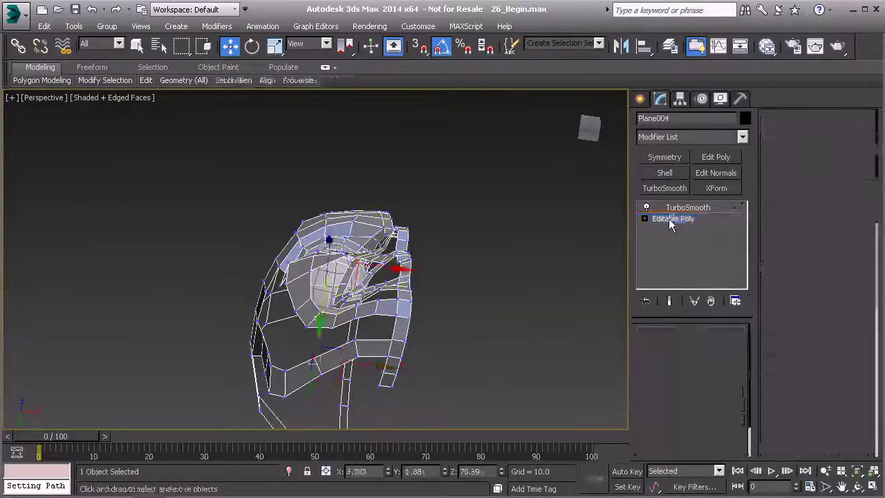
left_click(674, 210)
left_click(481, 235)
mouse_move(482, 235)
middle_mouse_down("alt")
mouse_move(453, 363)
mouse_move(345, 336)
mouse_move(332, 287)
mouse_move(336, 256)
mouse_move(529, 312)
mouse_move(364, 305)
mouse_move(333, 292)
middle_mouse_up("alt")
left_click(340, 302)
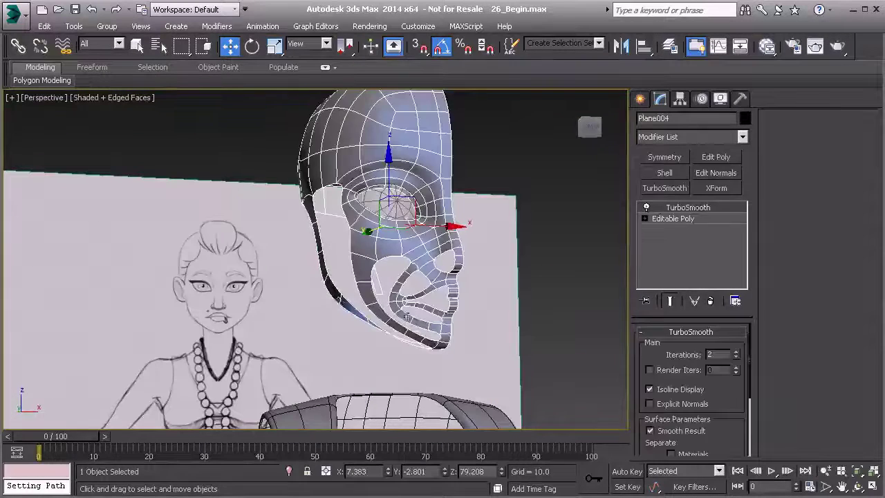
- Make the mesh see-through in the front view and shift the jaw-corner edge along X to about 5.08, following the reference outline
left_click(693, 221)
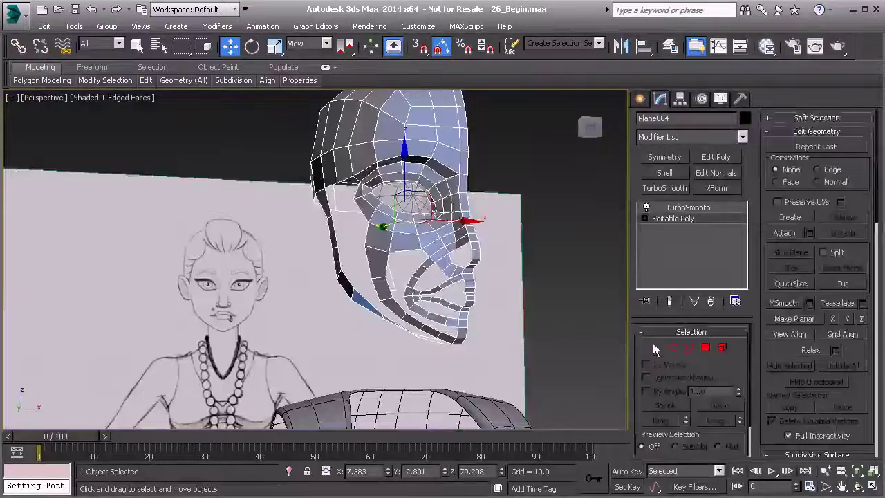
left_click(655, 348)
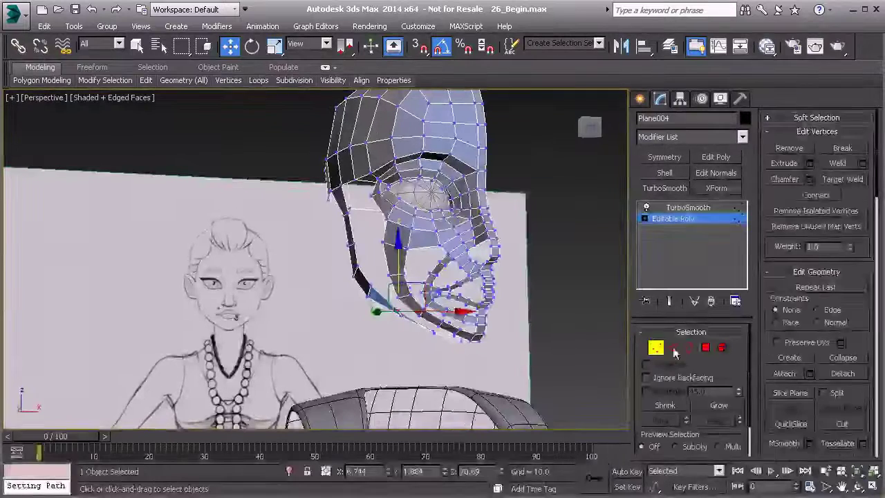
left_click(673, 348)
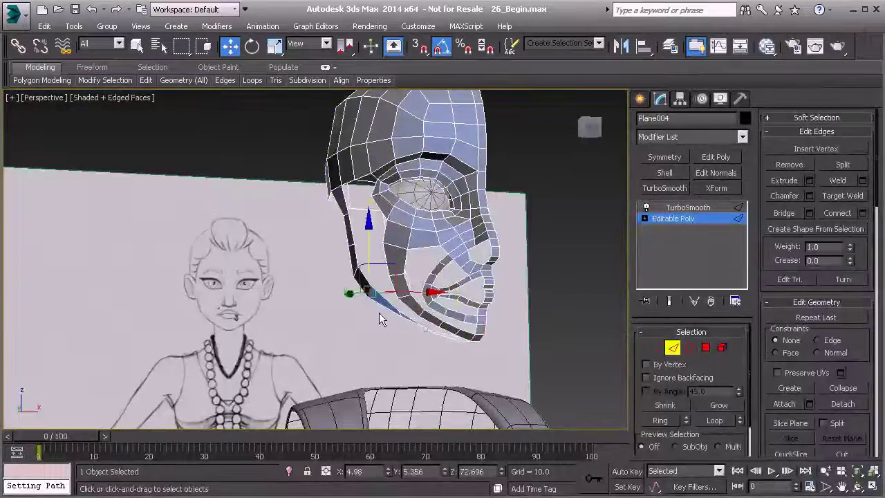
key("f")
middle_click_drag(379, 313, 453, 293)
scroll(422, 284, "up", 5)
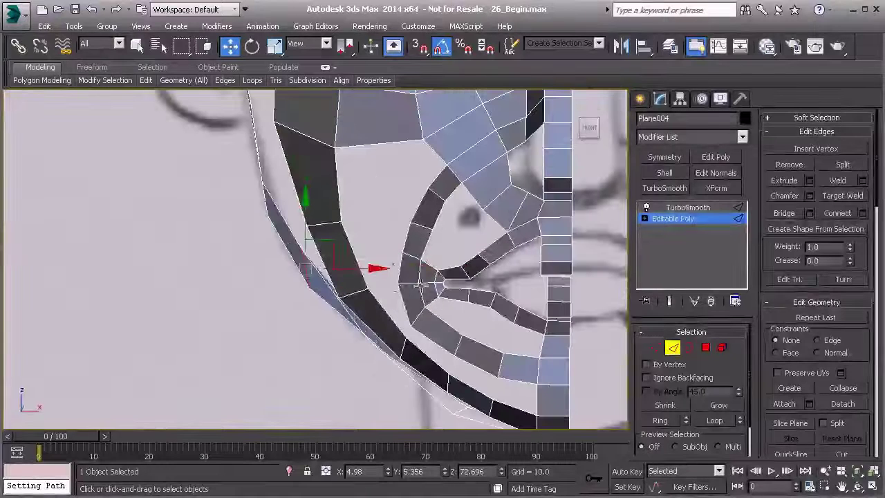
key("alt+x")
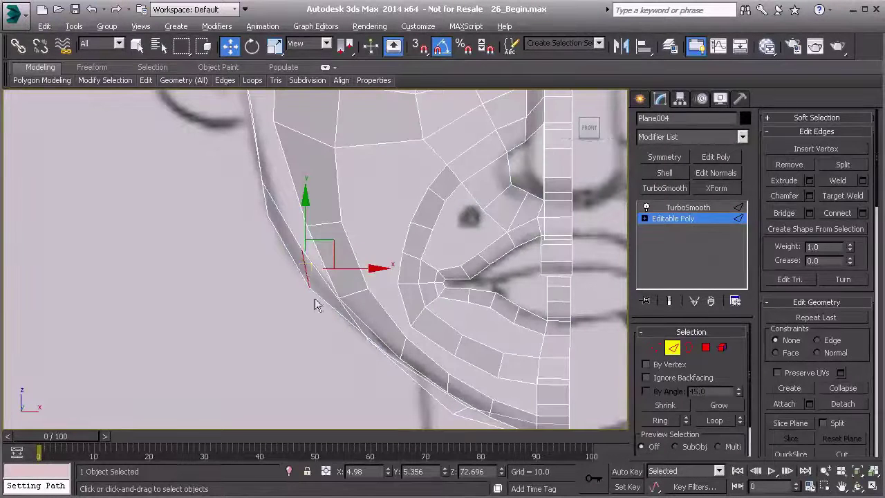
left_click_drag(352, 268, 360, 266)
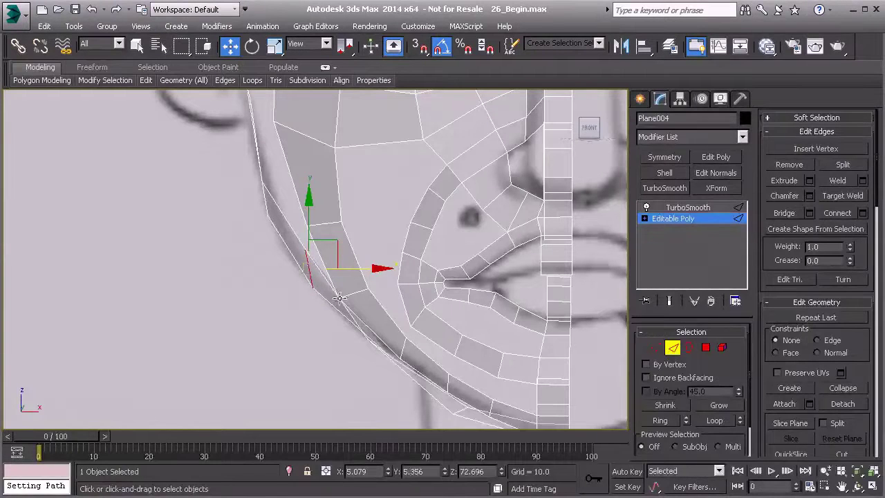
- Go back to the perspective view and inspect the smoothed head from the side
scroll(338, 298, "down", 4)
key("p")
middle_click_drag(303, 282, 626, 313, "alt")
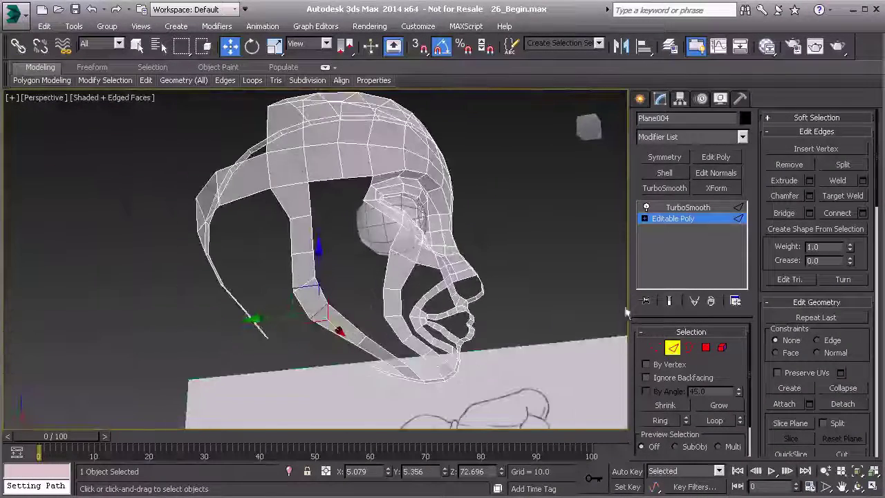
left_click(688, 208)
mouse_move(412, 246)
middle_mouse_down("alt")
mouse_move(306, 263)
mouse_move(386, 259)
mouse_move(309, 224)
mouse_move(292, 208)
mouse_move(389, 249)
mouse_move(359, 241)
mouse_move(367, 247)
mouse_move(311, 322)
mouse_move(269, 242)
middle_mouse_up("alt")
scroll(361, 242, "up", 3)
- Bridge the open edge at the outer eye corner to the lower forehead edge above the temple
left_click(668, 219)
middle_click_drag(268, 308, 274, 164, "alt")
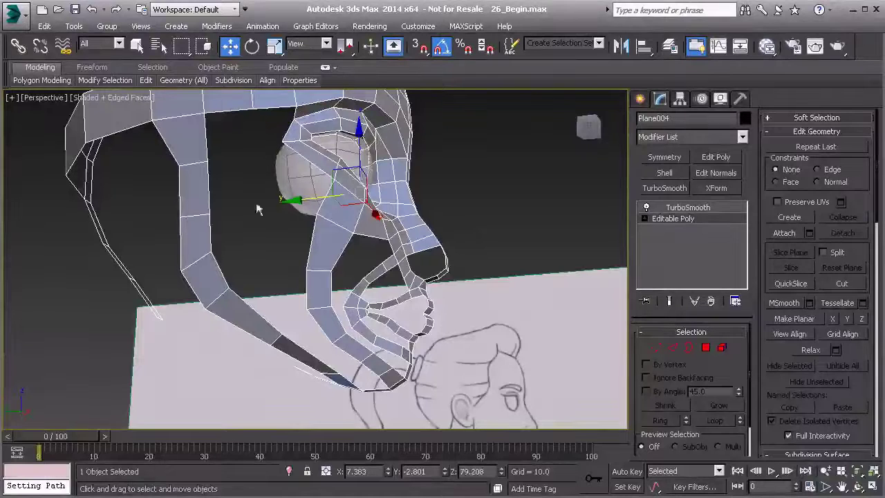
middle_click_drag(302, 184, 302, 183, "alt")
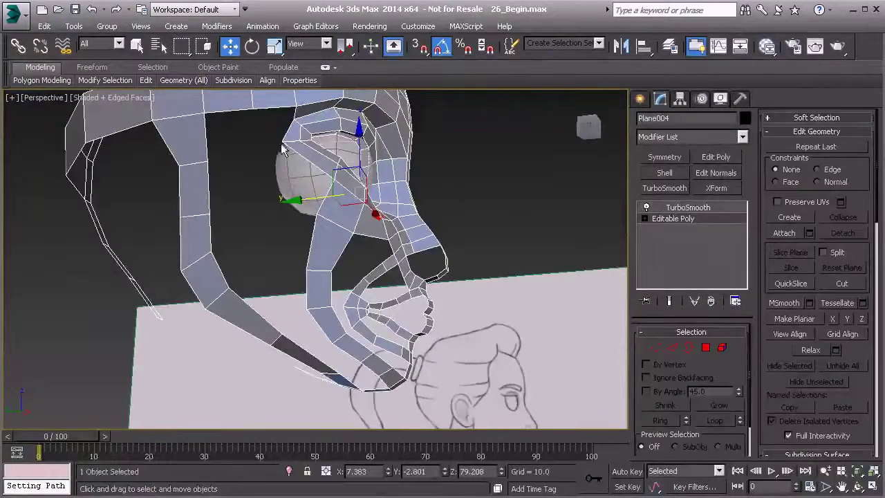
middle_click_drag(301, 207, 325, 225, "alt")
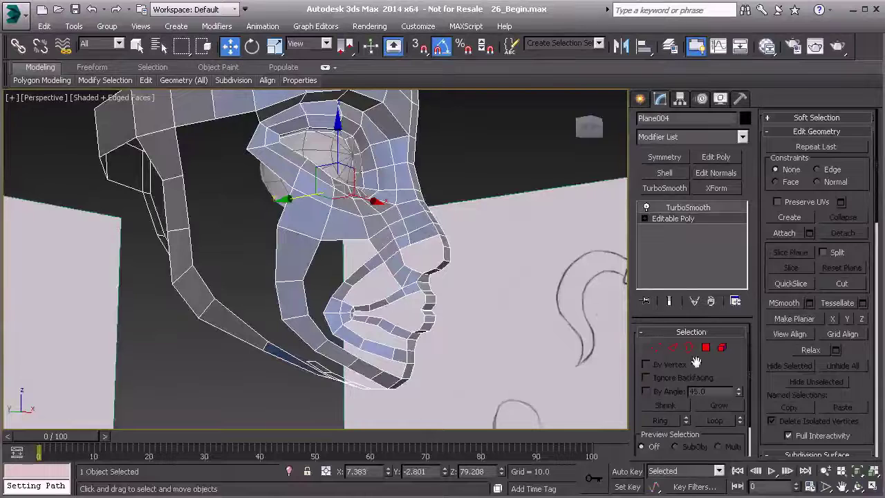
left_click(673, 347)
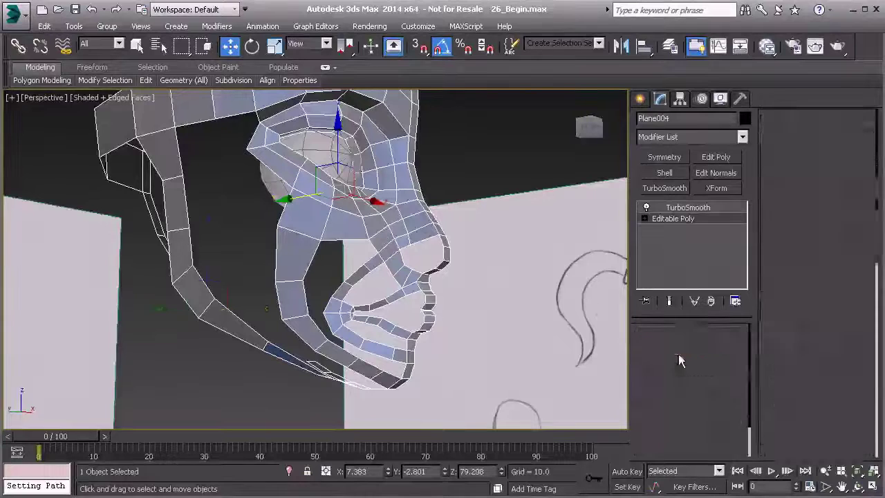
left_click(242, 114, "ctrl")
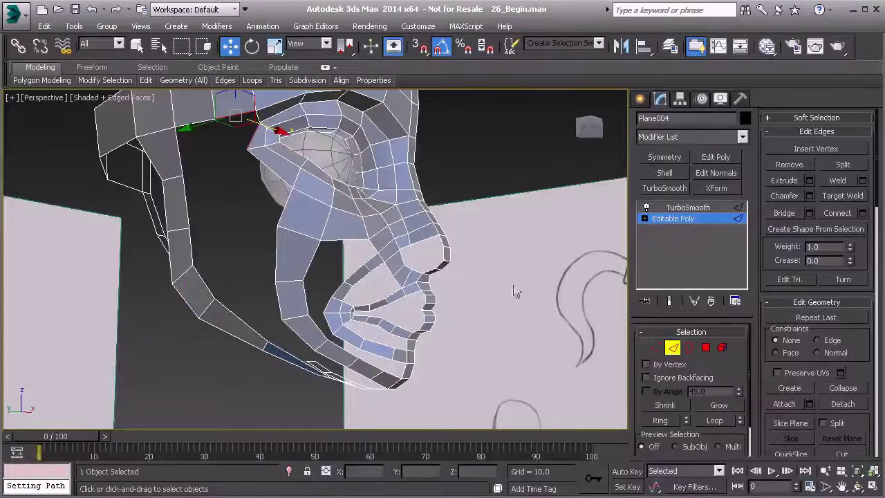
left_click(788, 218)
- Bridge the new temple polygon's open edge to the top edge of the vertical strip behind it
middle_click_drag(243, 222, 253, 239)
left_click(253, 238)
middle_click_drag(254, 206, 266, 232)
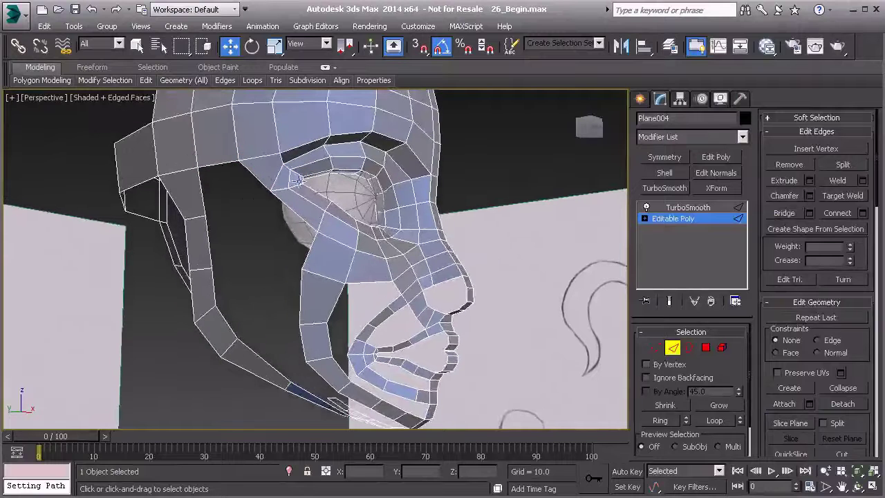
middle_click_drag(269, 178, 305, 233, "alt")
left_click(242, 239, "ctrl")
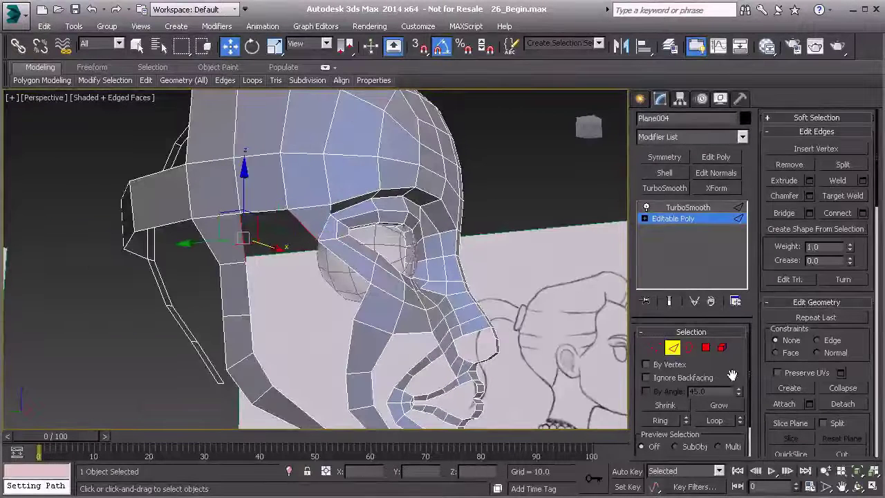
left_click(782, 214)
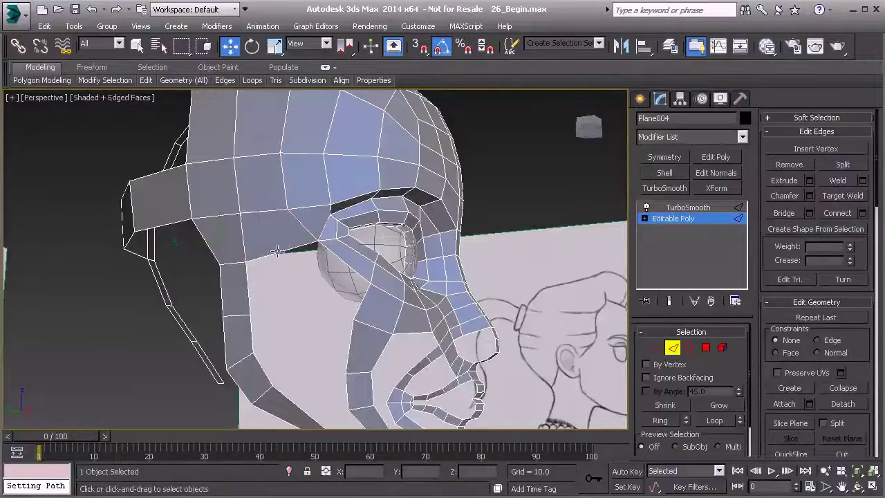
- Bridge the rear edge of the upper cheek to the lower edge of the temple polygon
middle_click_drag(277, 250, 318, 256, "alt")
middle_click_drag(351, 296, 352, 276, "alt")
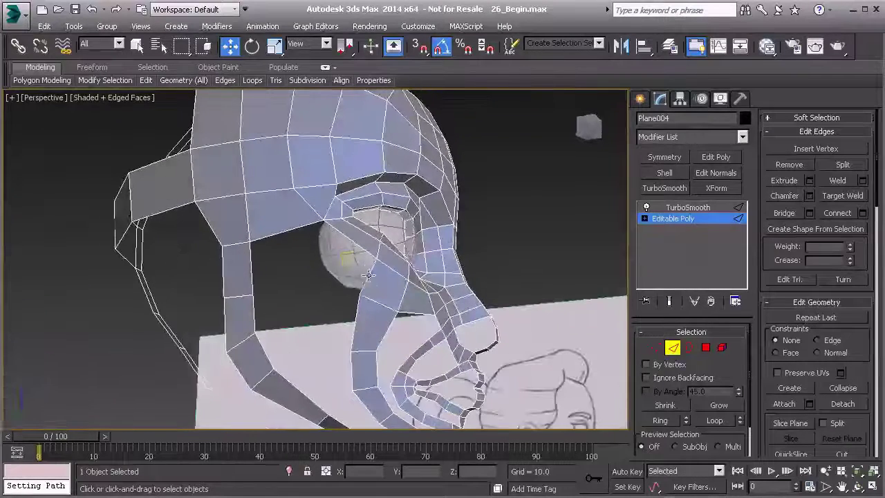
left_click(369, 275)
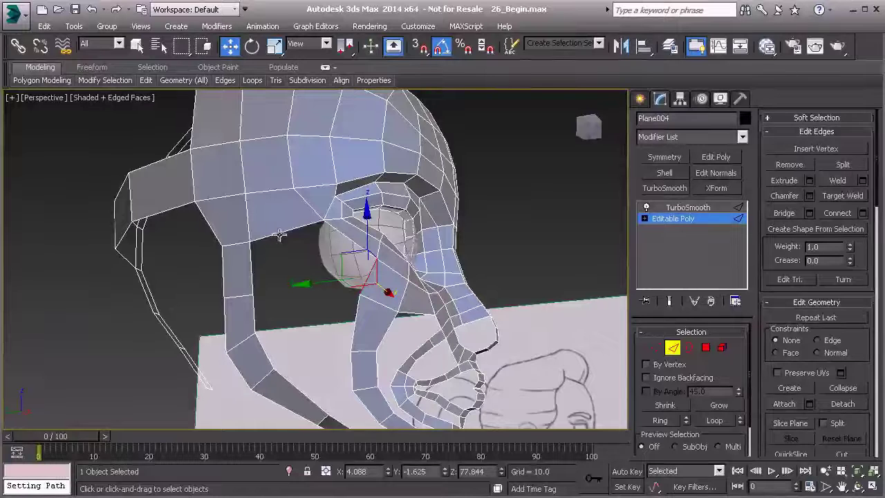
left_click(289, 240, "ctrl")
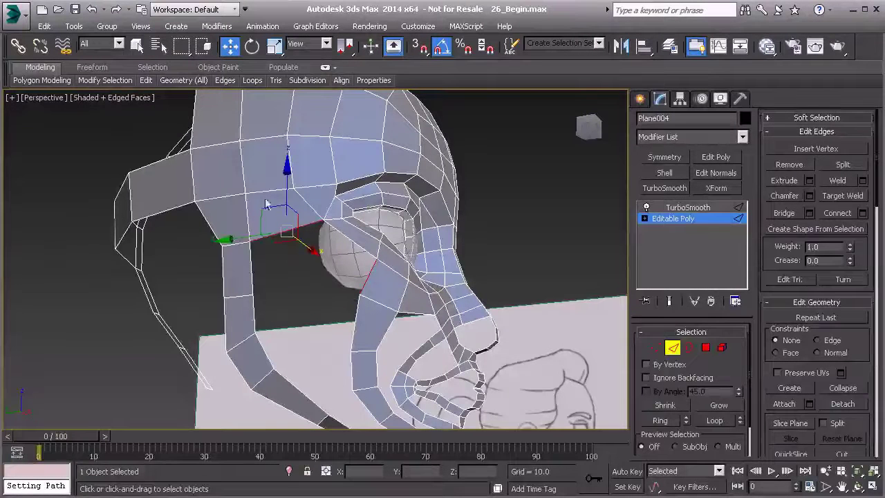
left_click(780, 214)
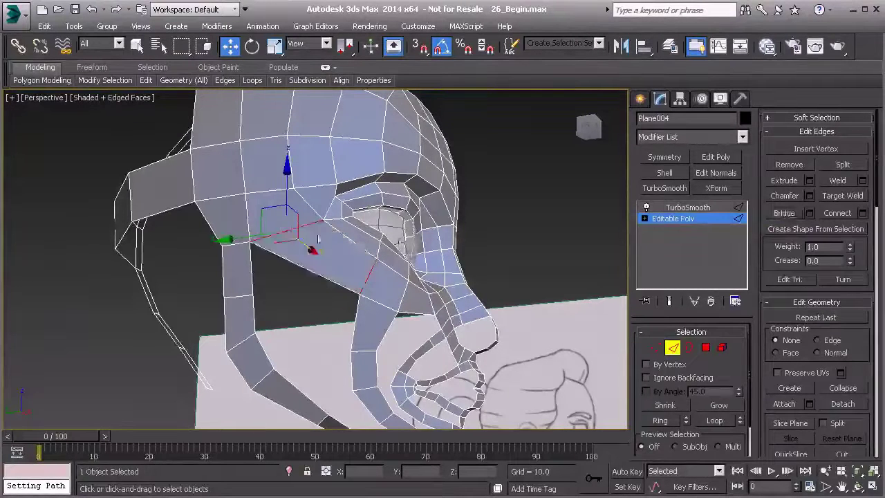
- Insert a SwiftLoop edge loop through the cheek polygon below the outer eye corner, running from the eye to the open lower edge
middle_click_drag(318, 238, 312, 249, "alt")
left_click(298, 300)
mouse_move(298, 300)
middle_mouse_down("alt")
mouse_move(322, 297)
mouse_move(350, 311)
mouse_move(366, 278)
mouse_move(346, 281)
mouse_move(323, 266)
mouse_move(308, 296)
mouse_move(346, 297)
middle_mouse_up("alt")
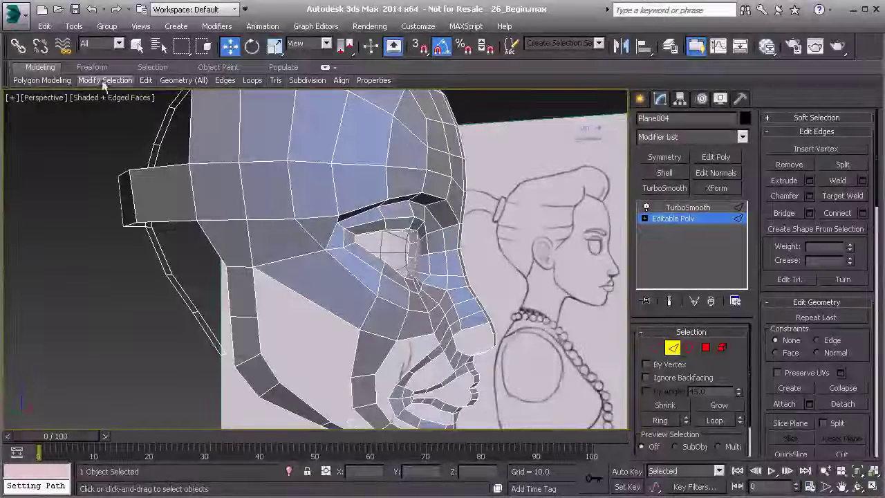
mouse_move(139, 92)
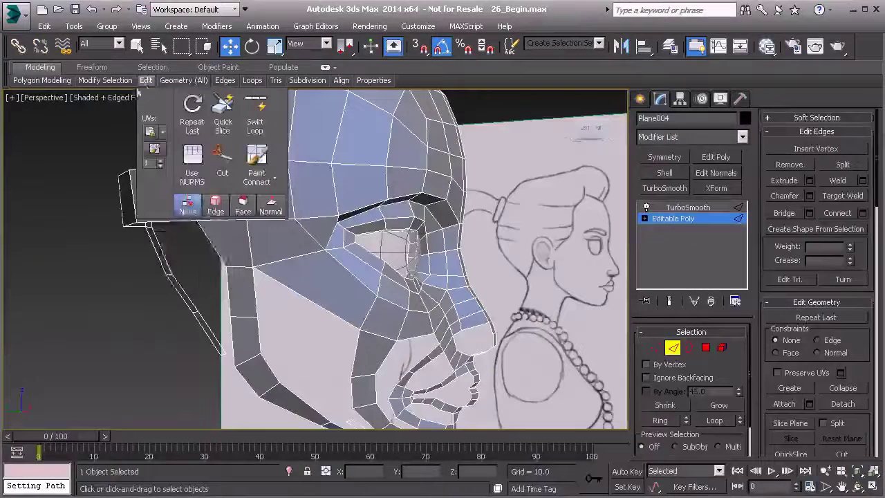
left_click(256, 119)
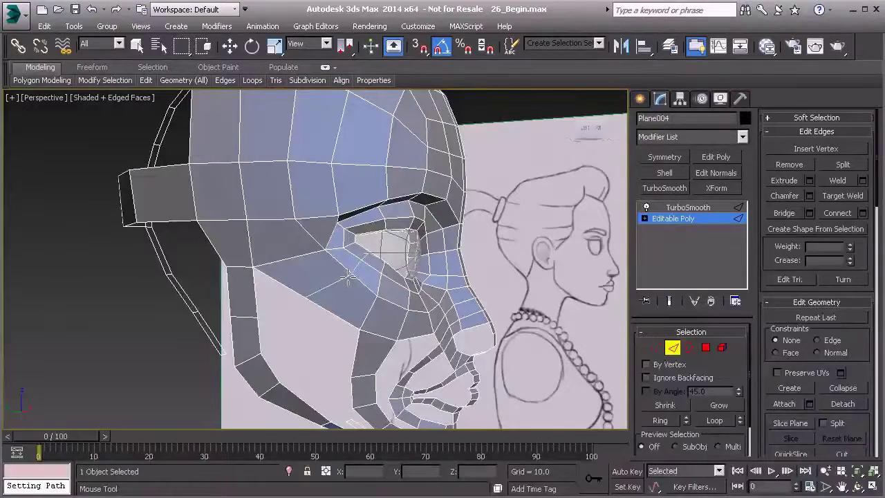
middle_click_drag(351, 277, 284, 275, "alt")
mouse_move(390, 275)
middle_mouse_down("alt")
mouse_move(346, 274)
mouse_move(400, 280)
mouse_move(340, 277)
mouse_move(395, 286)
middle_mouse_up("alt")
- Adjust the positions of the new loop's vertices below the outer eye corner to round out the upper cheek
scroll(347, 274, "up", 3)
scroll(346, 275, "up", 2)
key("w")
key("1")
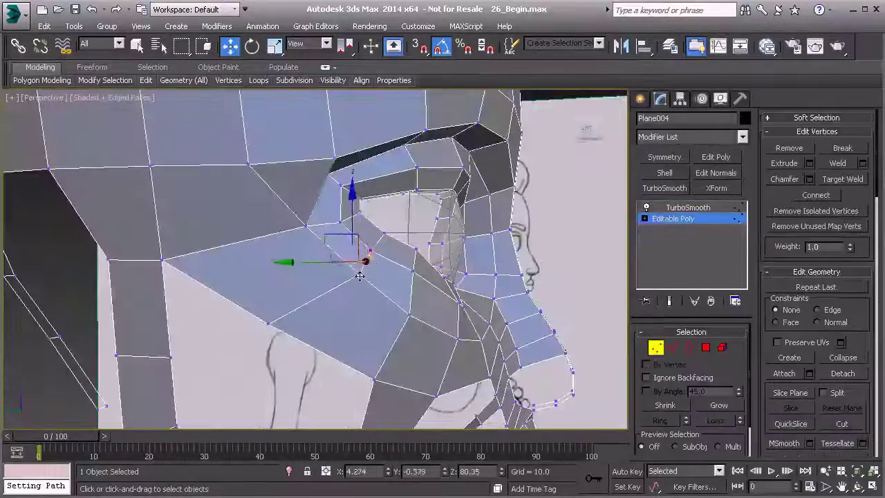
middle_click_drag(327, 245, 300, 267, "alt")
mouse_move(382, 273)
middle_mouse_down("alt")
mouse_move(372, 284)
mouse_move(293, 293)
mouse_move(294, 267)
middle_mouse_up("alt")
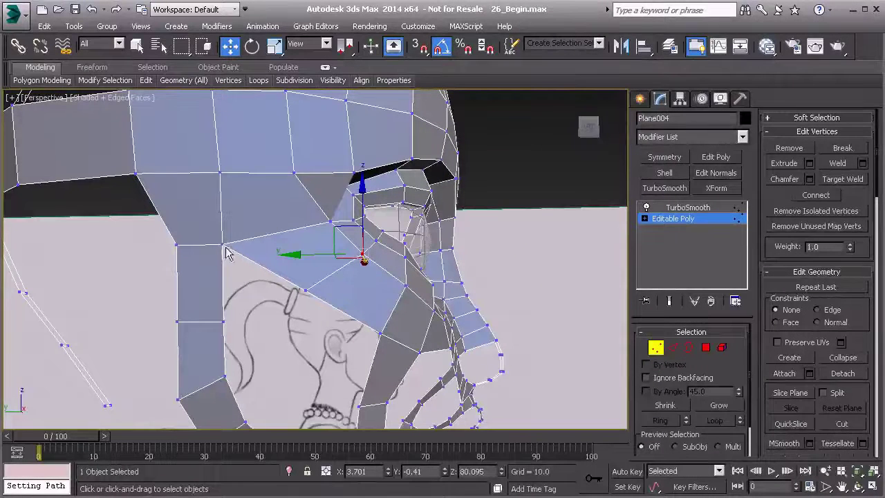
mouse_move(294, 299)
middle_mouse_down("alt")
mouse_move(247, 297)
mouse_move(245, 286)
mouse_move(252, 297)
middle_mouse_up("alt")
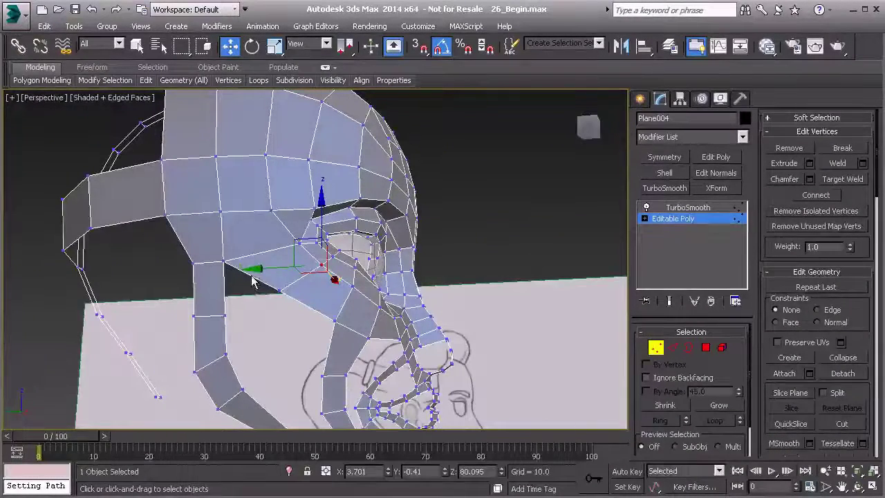
- Insert an edge loop with SwiftLoop across the jaw strip toward the chin
middle_click_drag(252, 339, 318, 385, "alt")
scroll(270, 356, "down", 3)
scroll(277, 346, "up", 5)
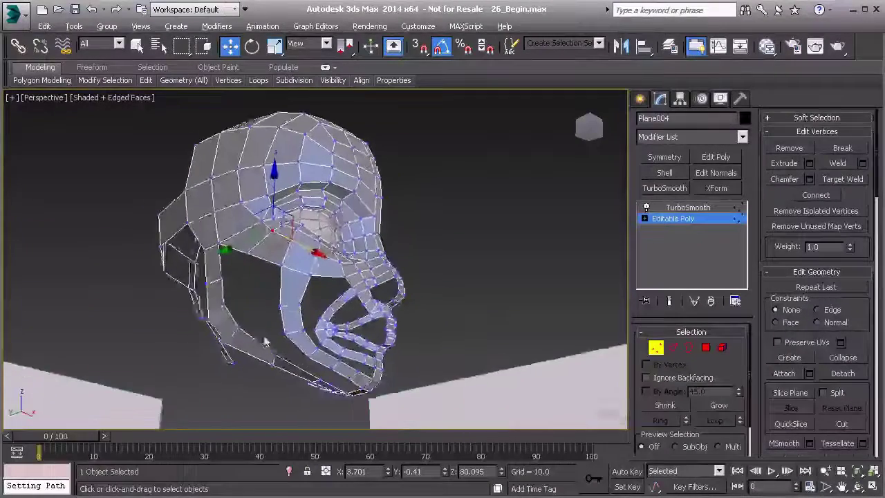
middle_click_drag(250, 341, 128, 159, "alt")
mouse_move(146, 82)
left_click(255, 127)
middle_click_drag(260, 267, 348, 280, "alt")
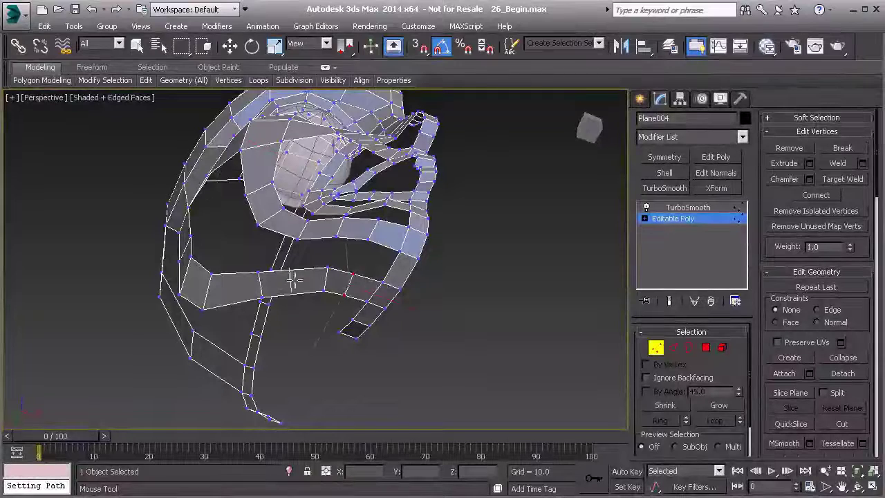
- Fill the gap between the jaw strip and the cheek strip with new polygons, working from the chin back to the jaw corner
middle_click_drag(245, 275, 279, 252, "alt")
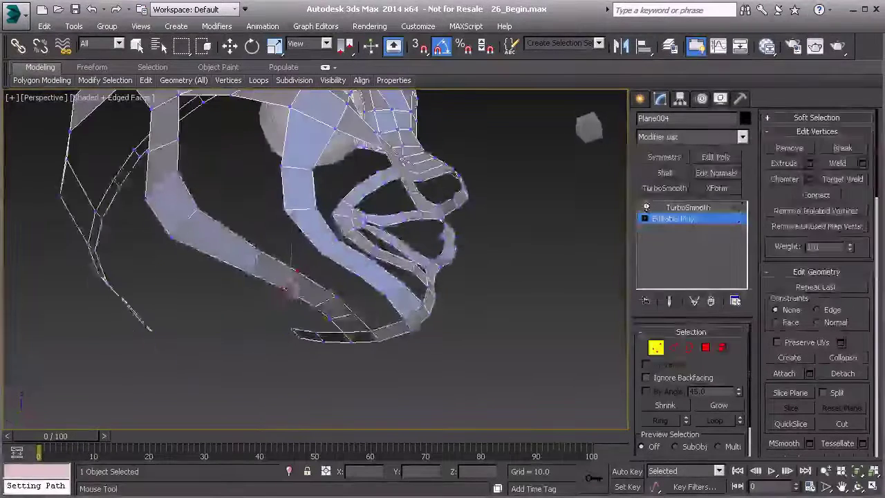
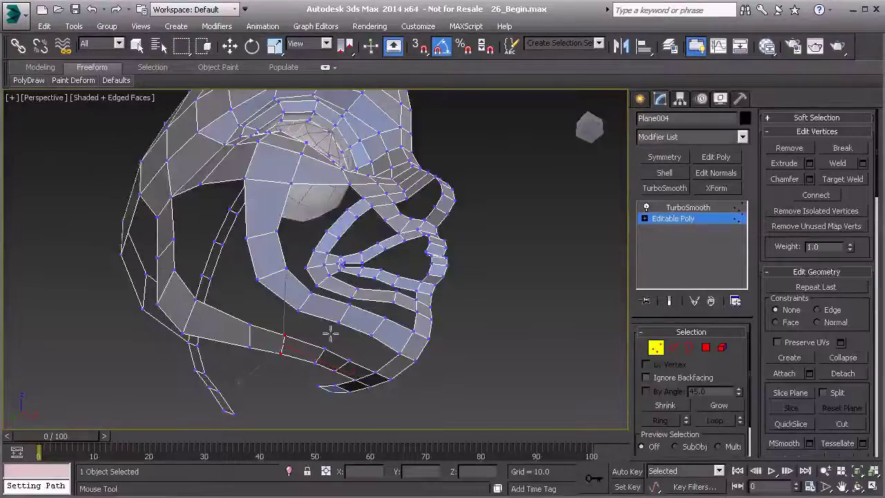
middle_click_drag(330, 329, 357, 340, "alt")
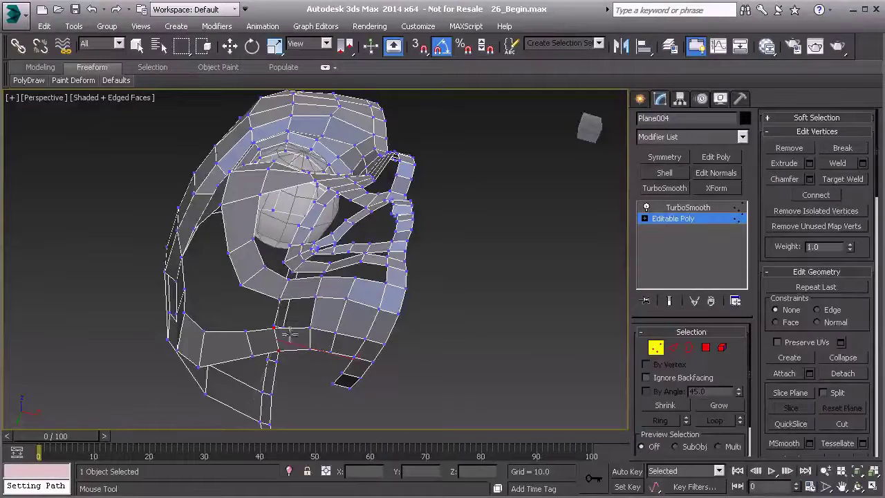
mouse_move(224, 339)
middle_mouse_down("alt")
mouse_move(270, 253)
mouse_move(232, 307)
mouse_move(255, 324)
mouse_move(227, 307)
mouse_move(237, 300)
mouse_move(238, 244)
middle_mouse_up("alt")
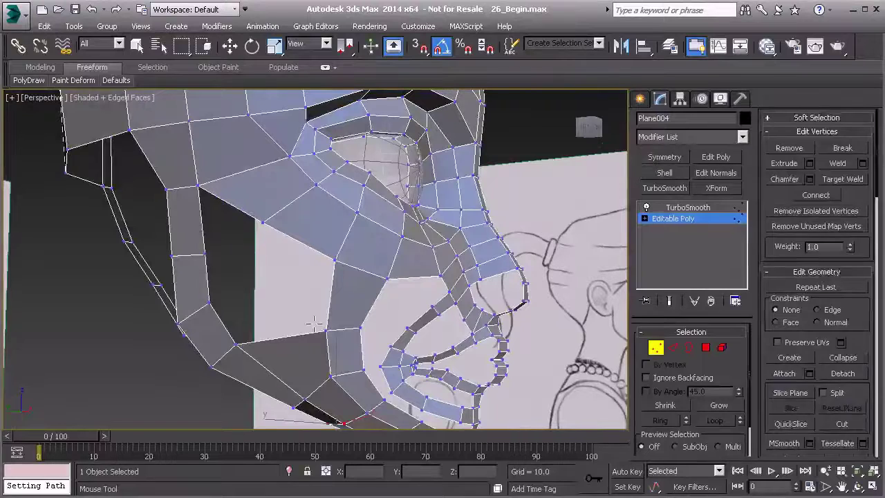
- Select the border of the remaining hole in the side of the cheek and cap it
key("3")
key("w")
left_click(332, 298)
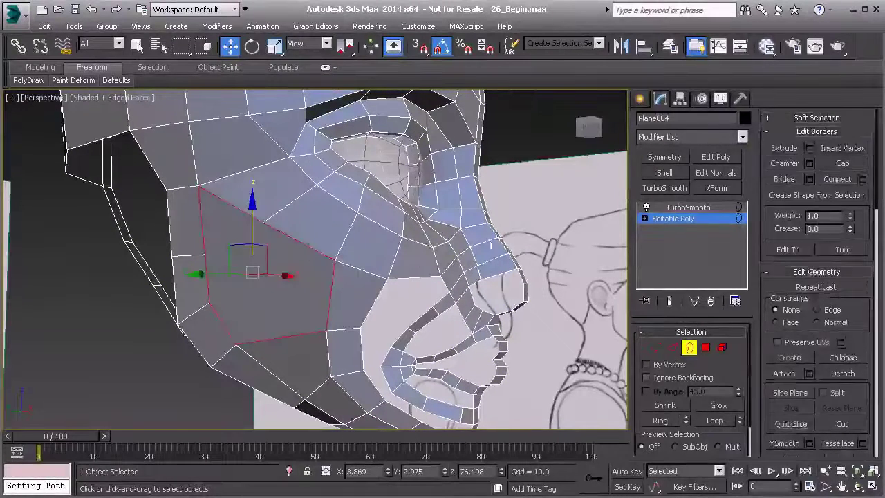
- Cut two edges across the capped cheek polygon, joining the upper cheek vertices to the vertices of the vertical strip behind them
key("1")
right_click(230, 235)
left_click(207, 102)
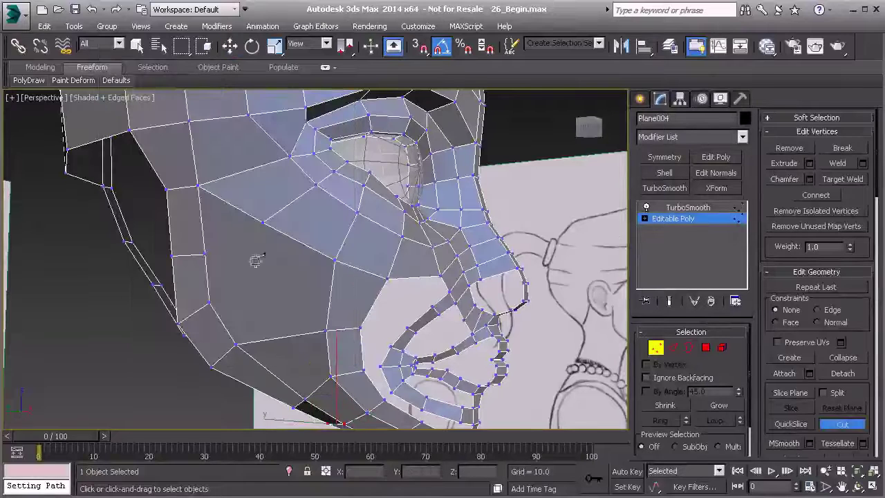
left_click(210, 302)
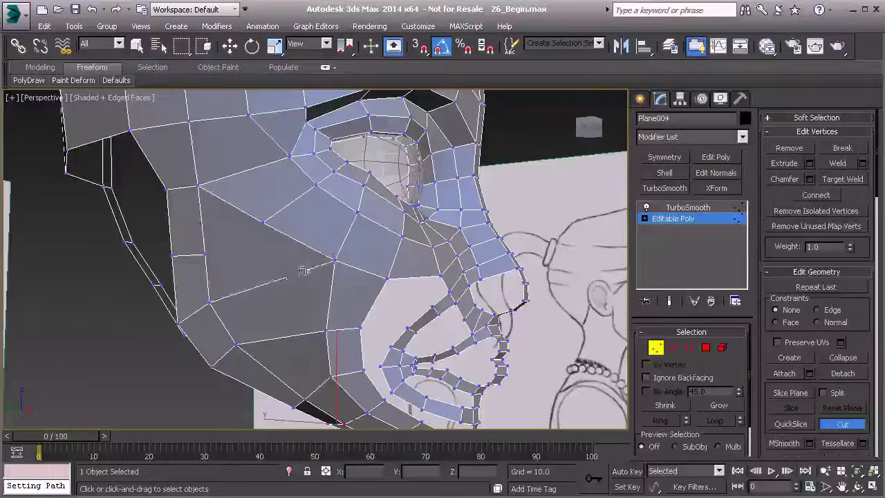
left_click(263, 222)
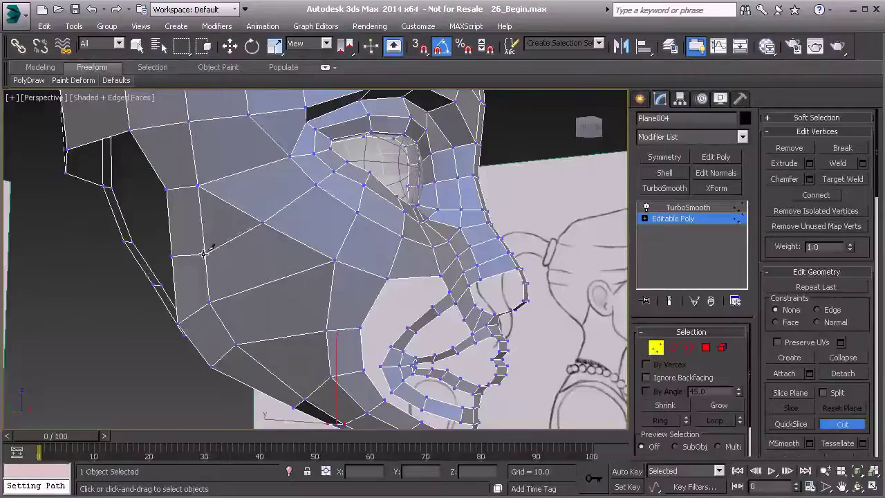
mouse_move(213, 256)
middle_mouse_down("alt")
mouse_move(262, 266)
mouse_move(256, 258)
mouse_move(268, 308)
mouse_move(253, 168)
mouse_move(198, 256)
mouse_move(260, 237)
mouse_move(522, 263)
middle_mouse_up("alt")
key("w")
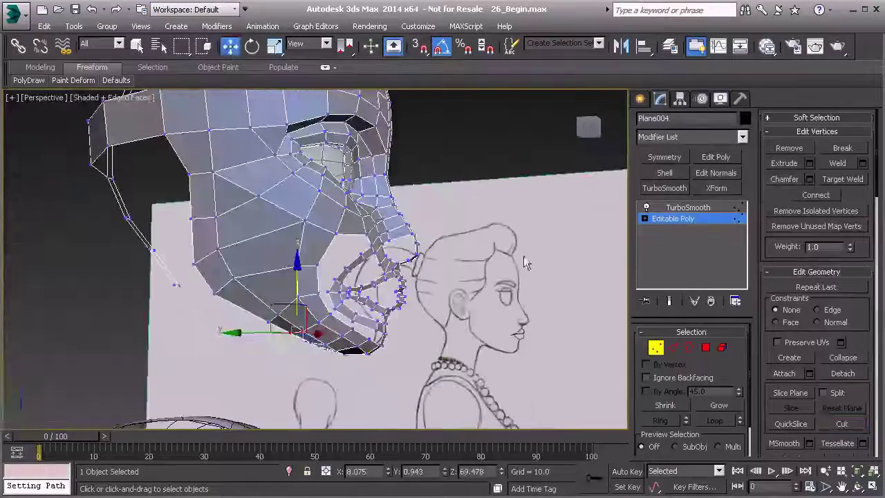
- Show the TurboSmooth result and inspect the filled cheek and jaw from several angles
left_click(688, 207)
left_click(459, 171)
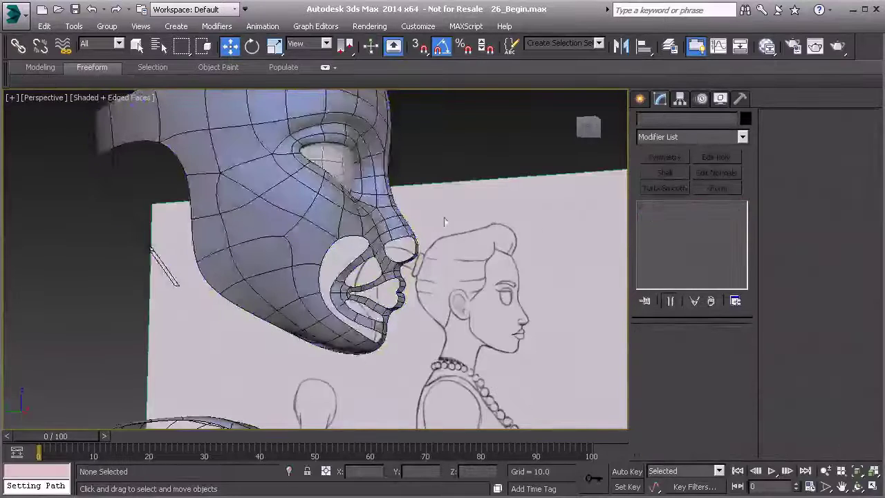
middle_click_drag(544, 225, 333, 266, "alt")
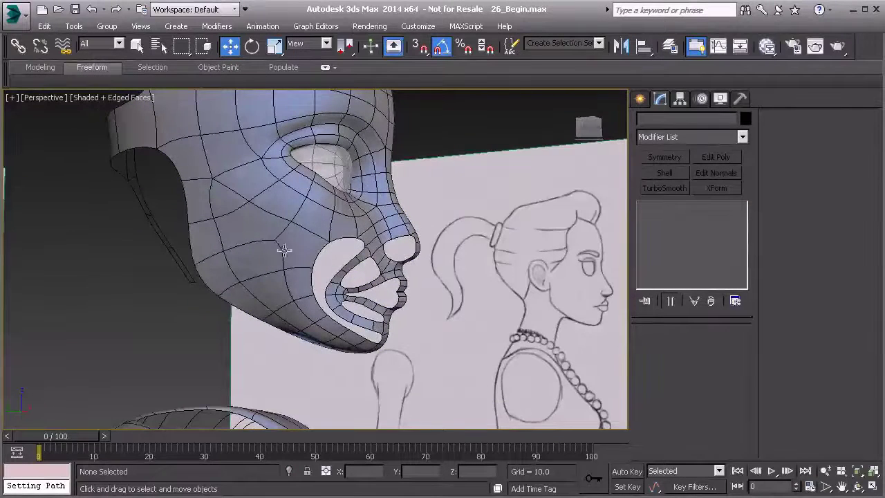
middle_click_drag(304, 252, 292, 231, "alt")
left_click(292, 231)
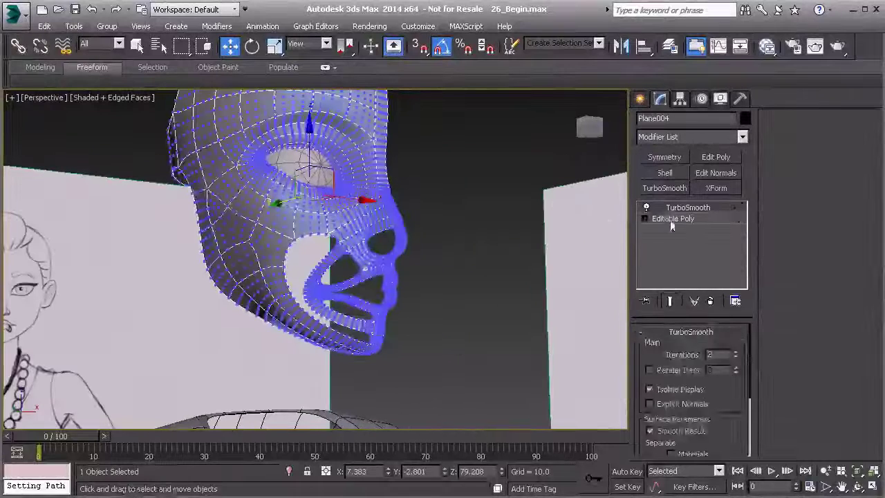
- Select the upper cheek vertex at the base of the eye ring to examine its converging edges, and compare it with the smoothed surface
left_click(664, 219)
key("1")
middle_click_drag(438, 262, 290, 238, "alt")
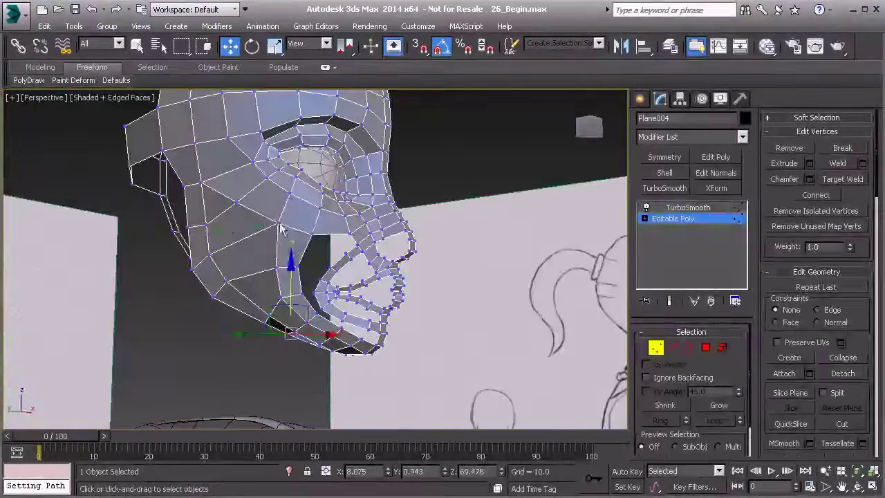
left_click(277, 224)
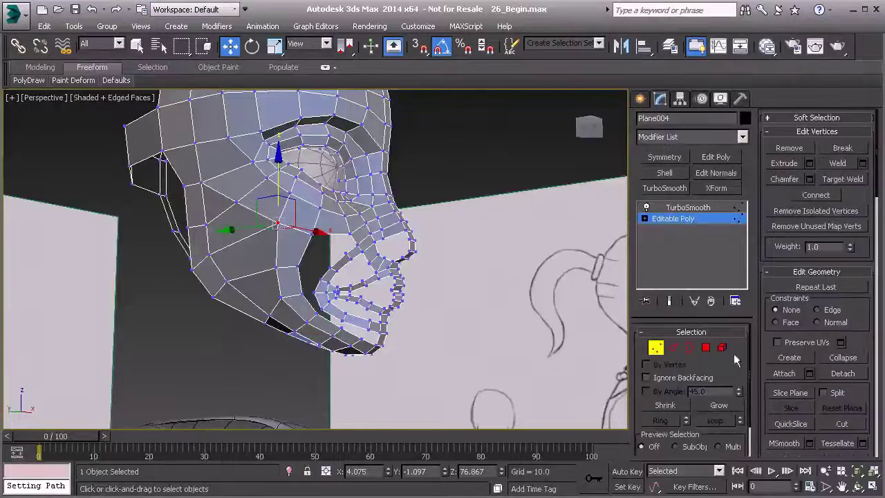
left_click_drag(729, 373, 730, 314)
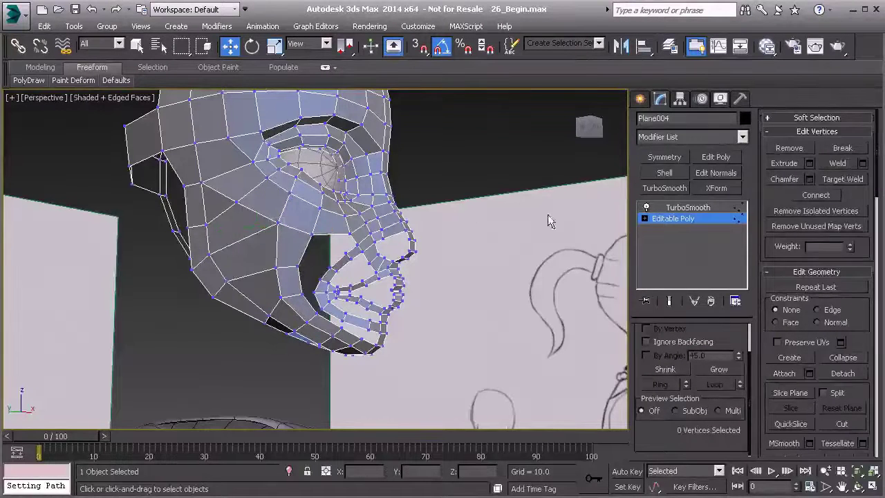
left_click(684, 208)
middle_click_drag(276, 237, 309, 255, "alt")
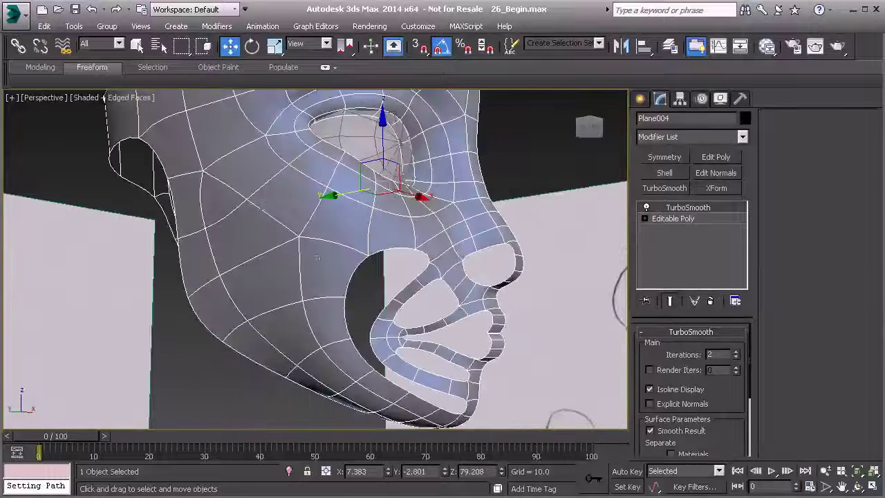
- Try to target weld the upper cheek vertex below the outer eye corner to the side strip vertex behind it, and undo the weld
left_click(677, 219)
mouse_move(325, 249)
middle_mouse_down("alt")
mouse_move(341, 260)
mouse_move(345, 253)
mouse_move(278, 256)
mouse_move(201, 284)
mouse_move(318, 228)
middle_mouse_up("alt")
key("1")
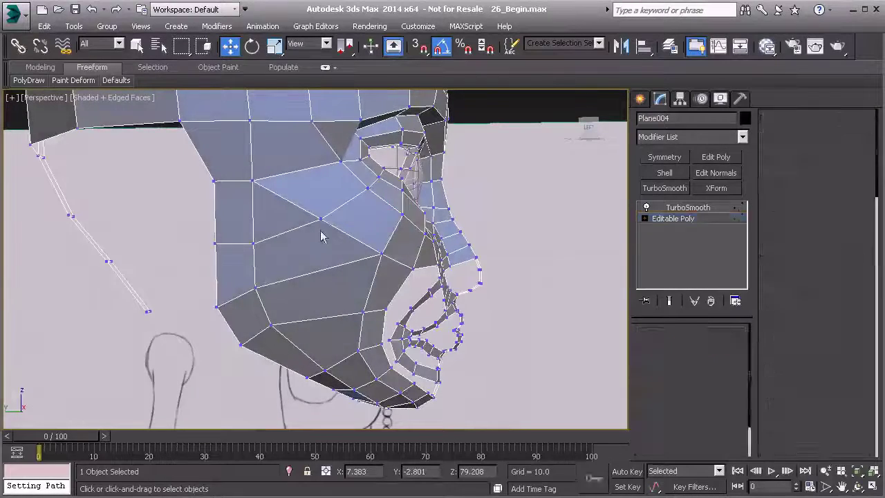
right_click(321, 230)
left_click(280, 383)
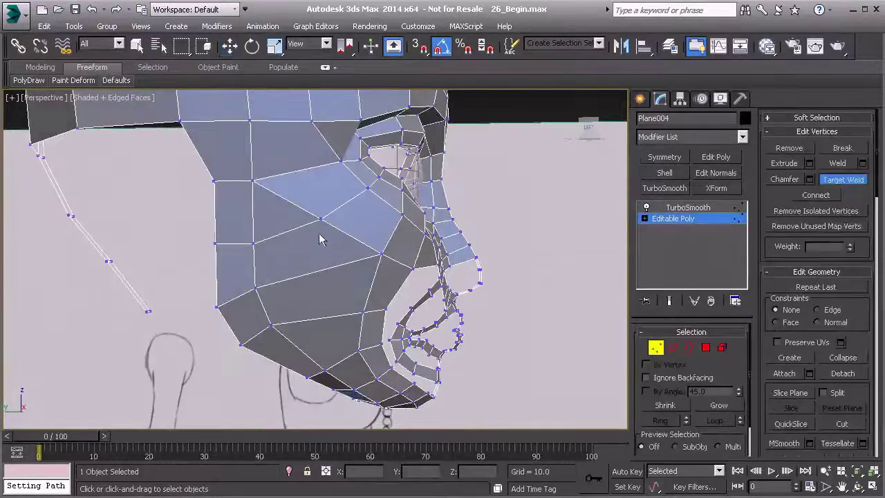
left_click(253, 242)
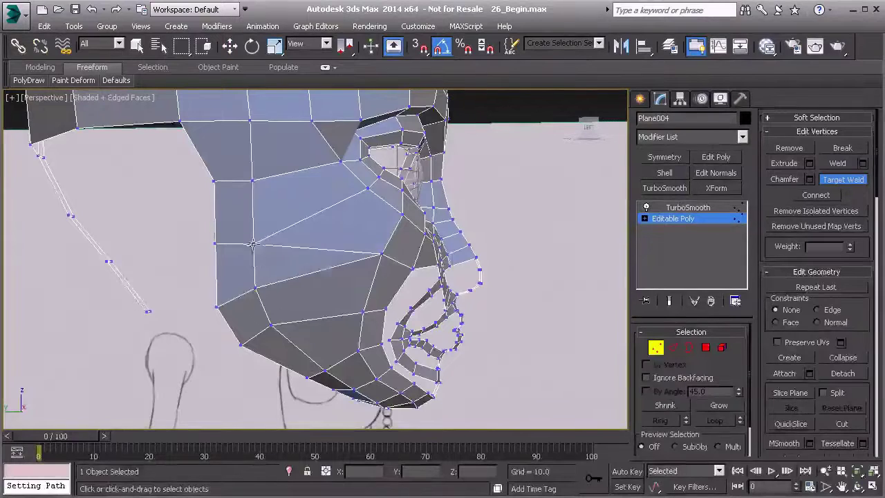
middle_click_drag(335, 265, 322, 243, "alt")
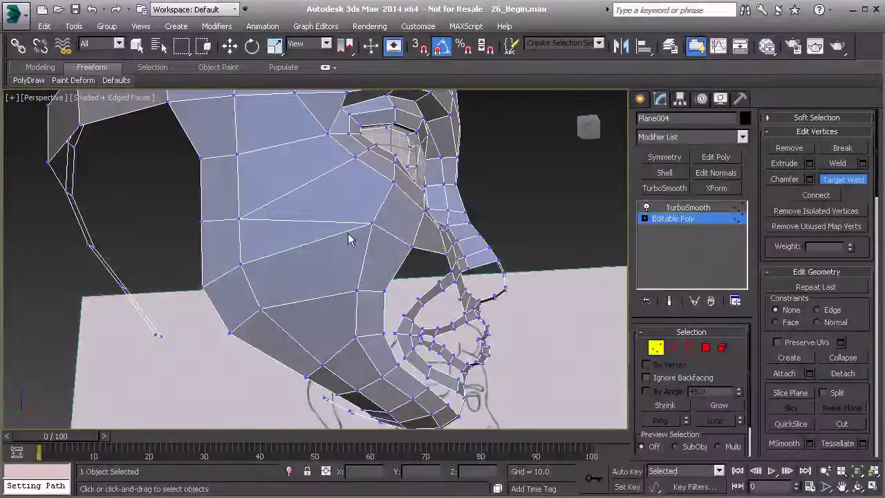
mouse_move(270, 161)
middle_mouse_down("alt")
mouse_move(276, 187)
mouse_move(266, 172)
middle_mouse_up("alt")
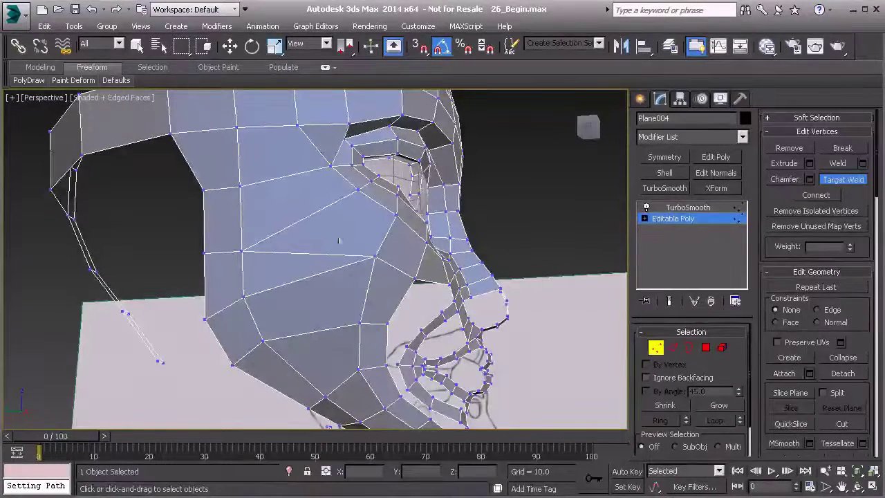
mouse_move(382, 245)
middle_mouse_down("alt")
mouse_move(349, 247)
mouse_move(352, 266)
mouse_move(267, 249)
mouse_move(296, 307)
mouse_move(309, 300)
mouse_move(300, 310)
mouse_move(293, 267)
middle_mouse_up("alt")
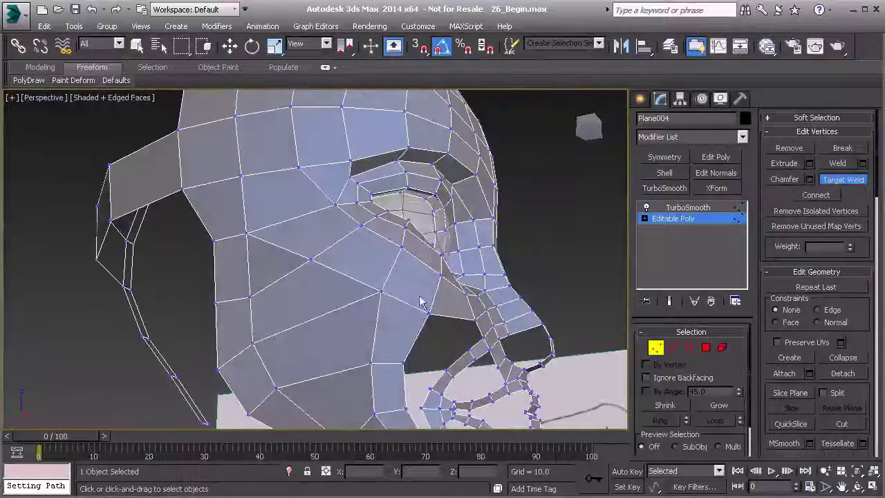
- Select the ring of edges running up the temple beside the eye, leaving out the ring's edges beneath the eye
middle_click_drag(237, 130, 291, 224)
middle_click_drag(300, 150, 297, 235, "alt")
middle_click_drag(298, 235, 299, 286)
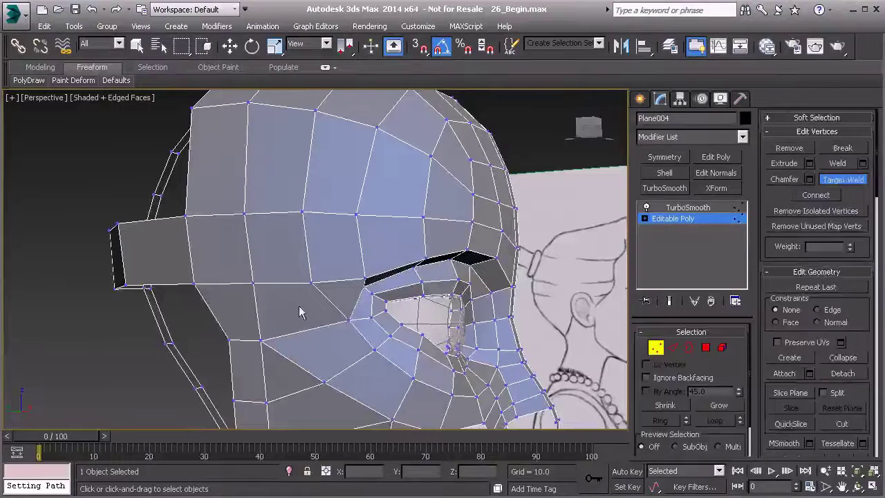
key("2")
left_click(303, 331)
left_click(285, 283, "shift")
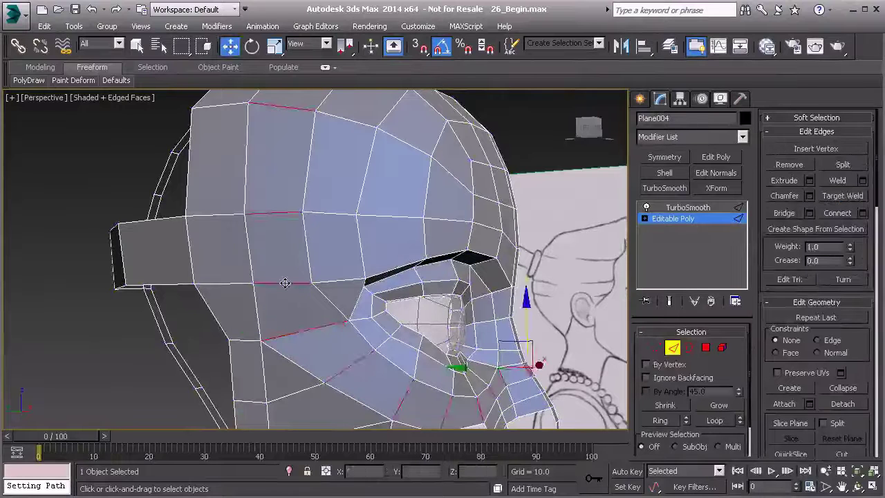
middle_click_drag(365, 390, 310, 308)
left_click_drag(530, 396, 289, 279, "alt")
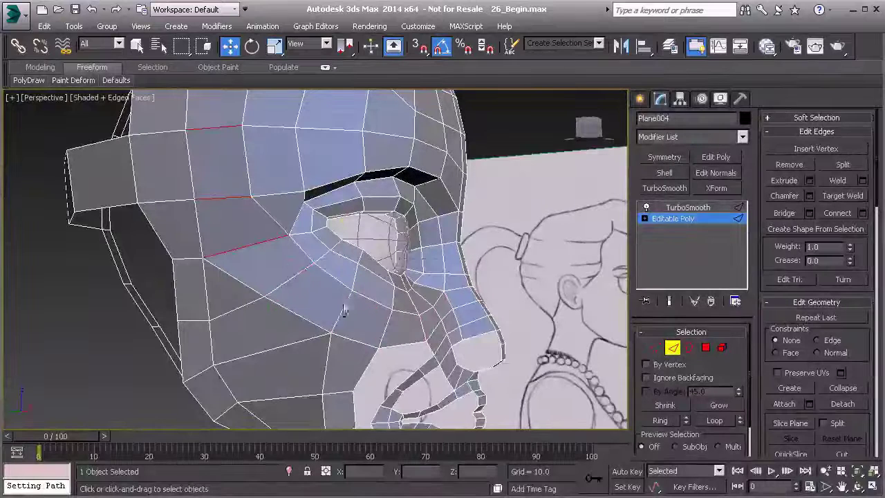
middle_click_drag(259, 264, 278, 303)
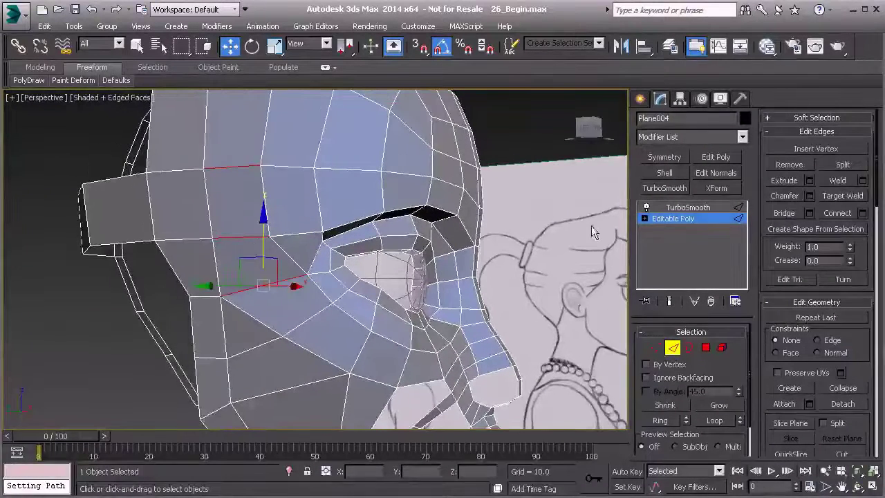
- Add a new edge loop through the selected temple edges, running from the forehead down to the upper cheek
left_click(40, 67)
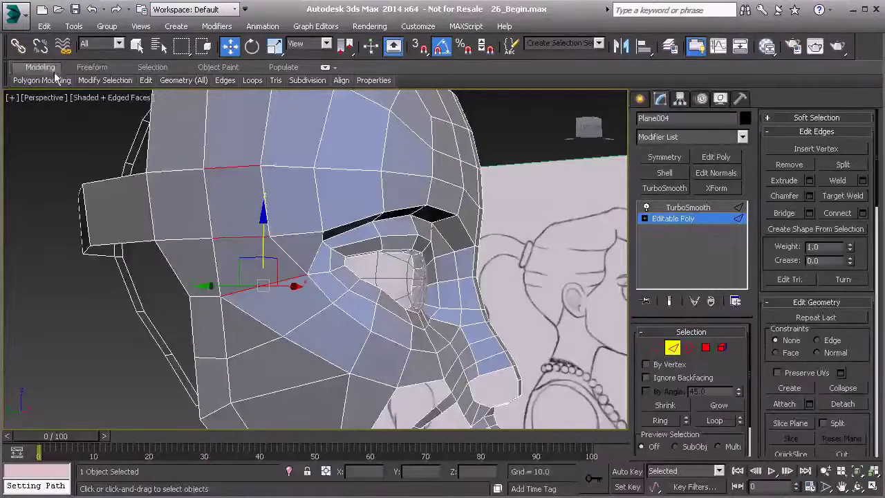
mouse_move(243, 85)
middle_click_drag(187, 284, 128, 325, "alt")
key("1")
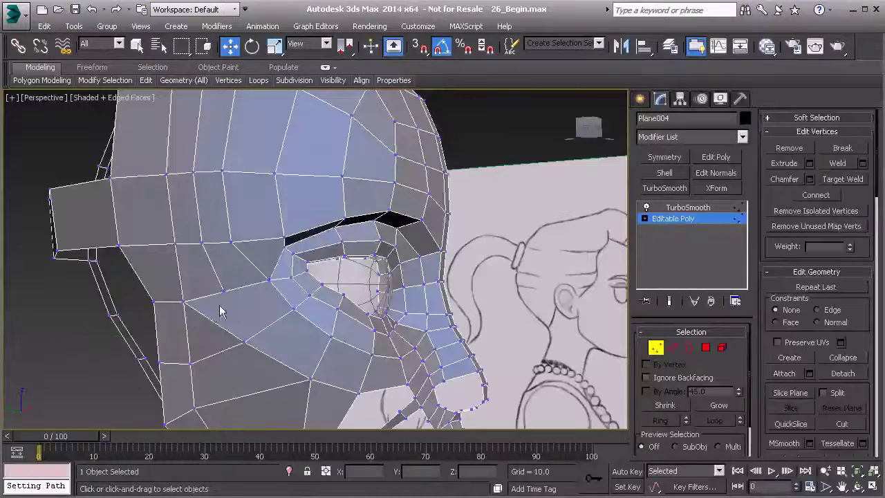
- Cut an edge from the new loop's lower end to the cheek vertex below it, and remove the neighbouring diagonal edge
right_click(223, 301)
left_click(206, 174)
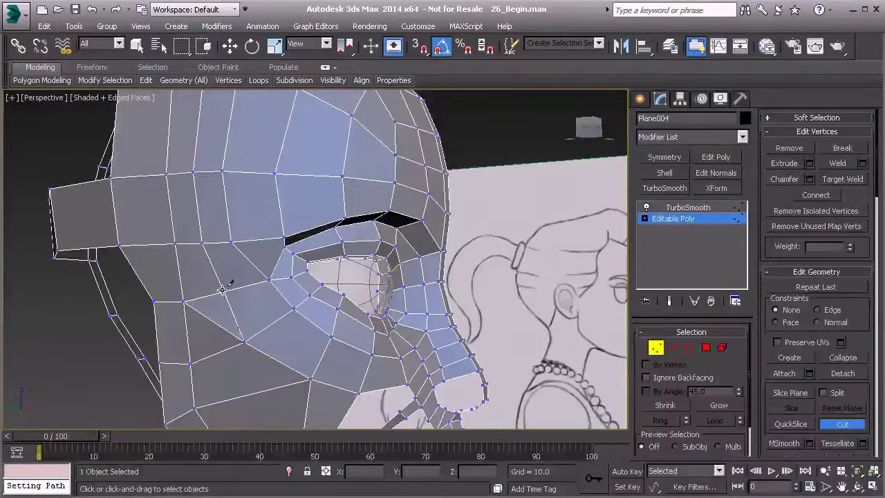
key("w")
key("2")
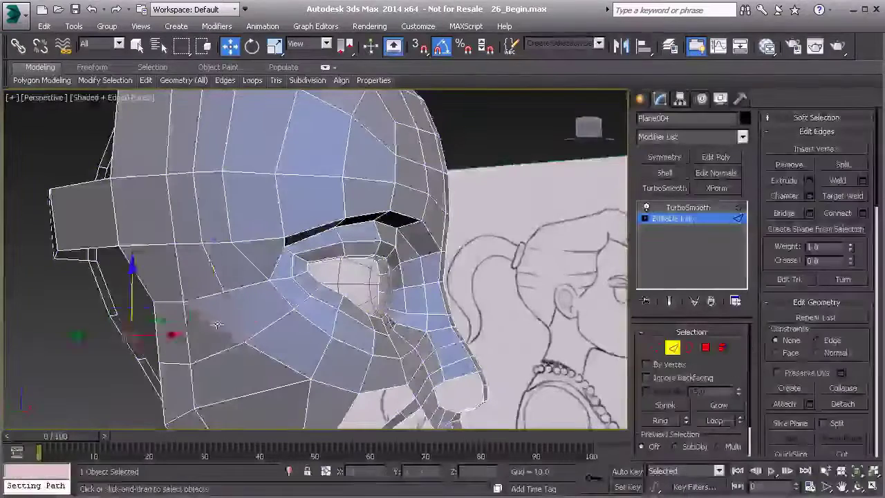
left_click(216, 323)
left_click(217, 323)
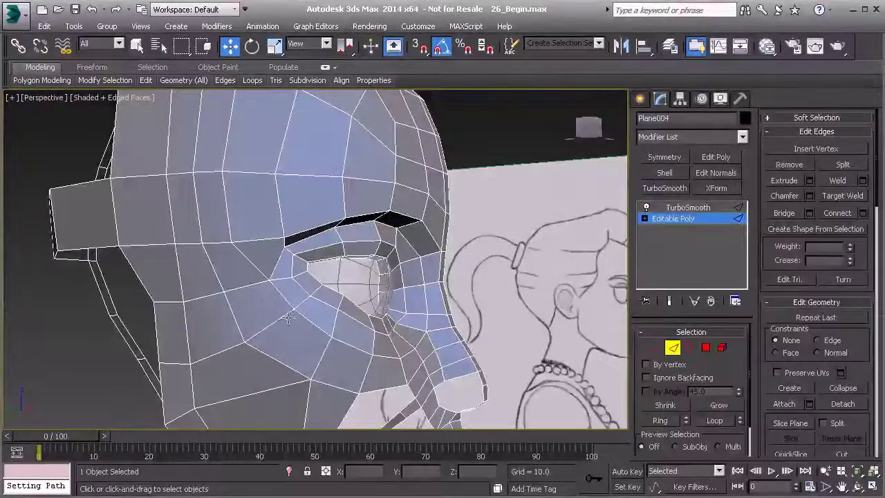
- Show the TurboSmooth result without a selection and inspect the temple, eye and cheek flow from several angles
left_click(670, 350)
left_click(485, 157)
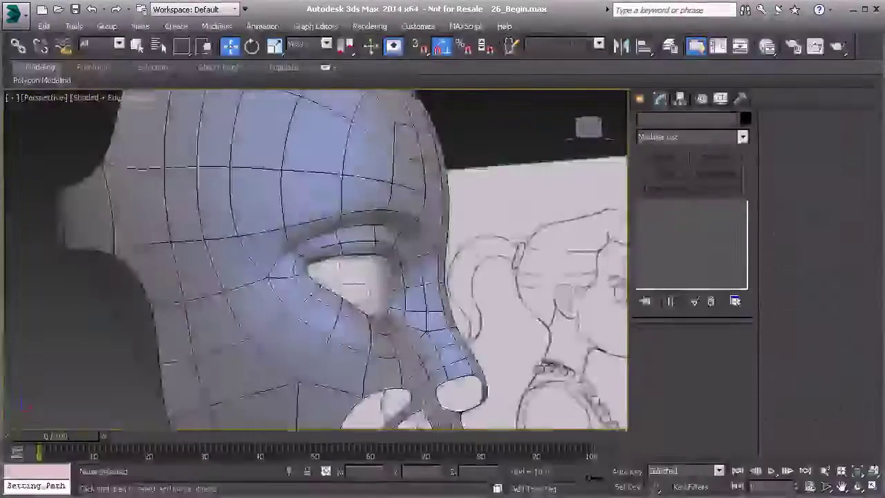
scroll(484, 157, "down", 3)
middle_click_drag(484, 157, 450, 166, "alt")
middle_click_drag(394, 165, 277, 205, "alt")
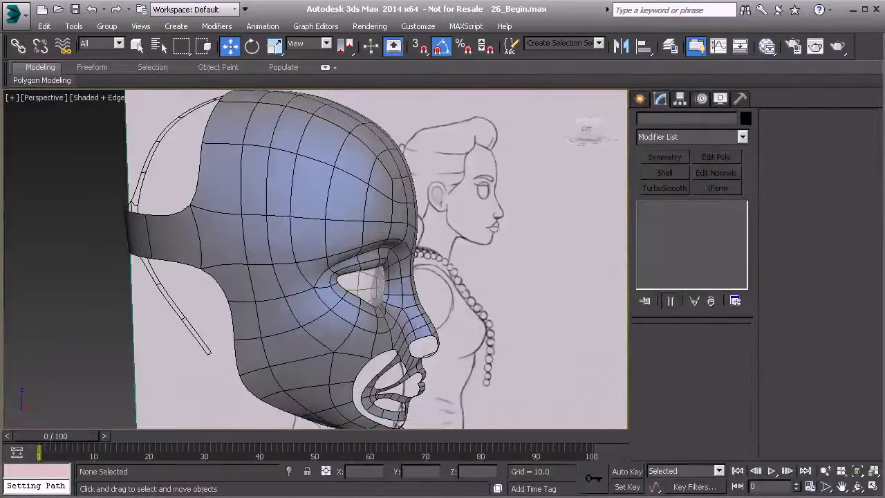
mouse_move(334, 325)
middle_mouse_down("alt")
mouse_move(254, 272)
mouse_move(320, 295)
mouse_move(332, 319)
mouse_move(283, 269)
middle_mouse_up("alt")
- In the Left view of the unsmoothed mesh, move the two middle vertices of the side strip's inner edge forward into the cheek
left_click(319, 295)
left_click(684, 219)
scroll(276, 282, "up", 2)
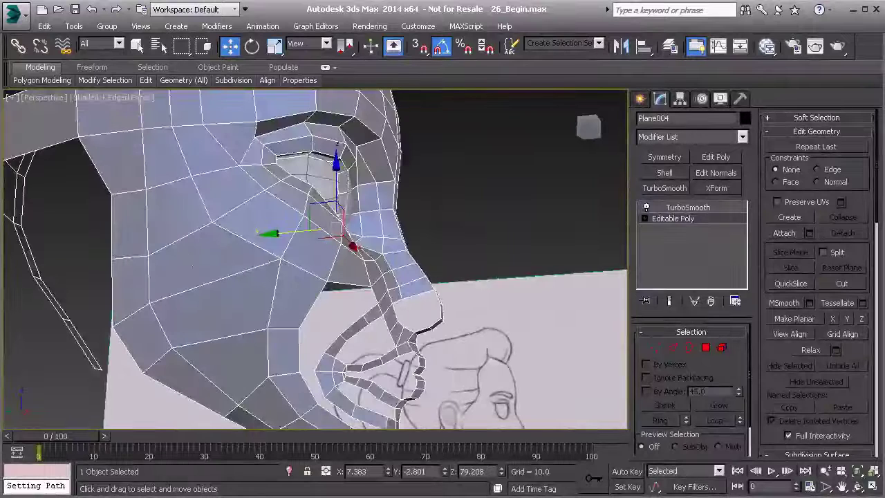
key("1")
mouse_move(163, 318)
middle_mouse_down("alt")
mouse_move(177, 312)
mouse_move(168, 309)
middle_mouse_up("alt")
key("l")
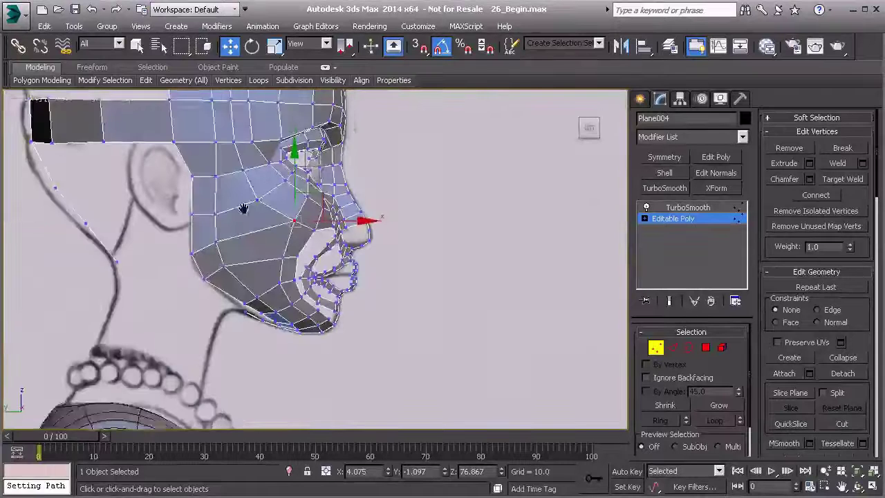
scroll(245, 209, "up", 2)
left_click(215, 215)
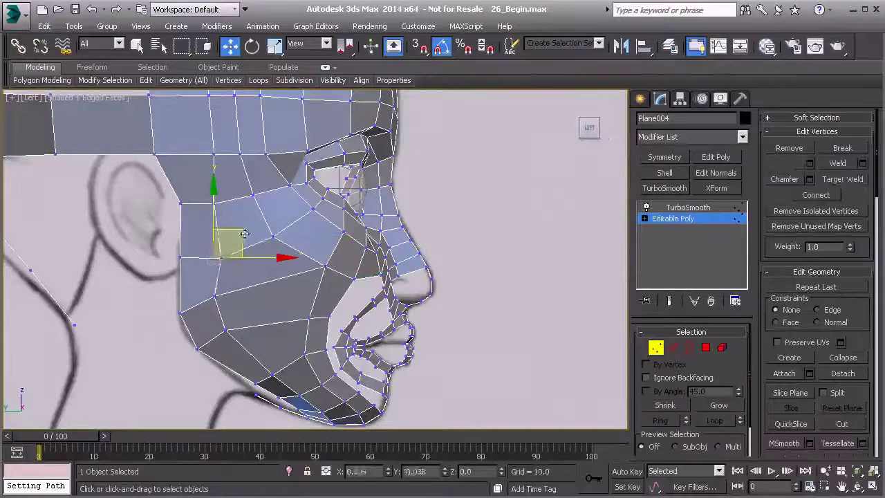
left_click(213, 296)
left_click_drag(239, 272, 277, 265)
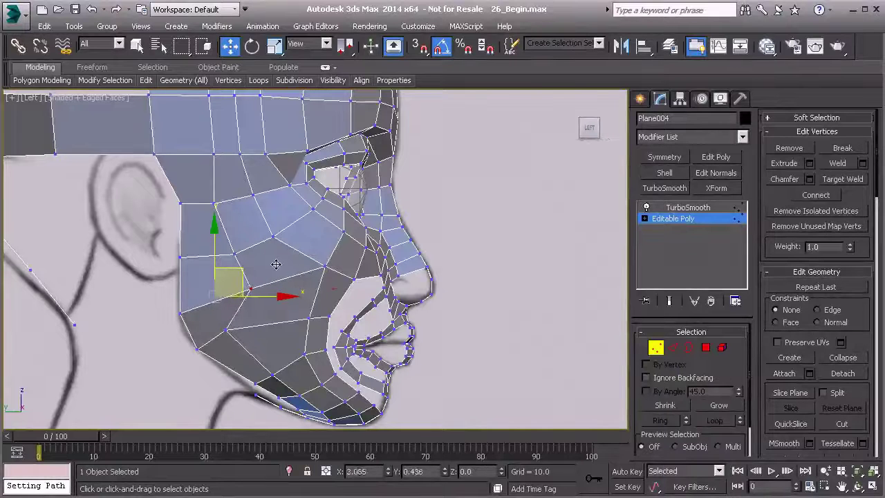
- Move the lower inner strip vertex near the jaw forward, and pull the vertex above it slightly back and down
left_click(226, 333)
left_click_drag(249, 310, 284, 309)
left_click(251, 289)
scroll(250, 289, "up", 2)
left_click_drag(275, 262, 265, 271)
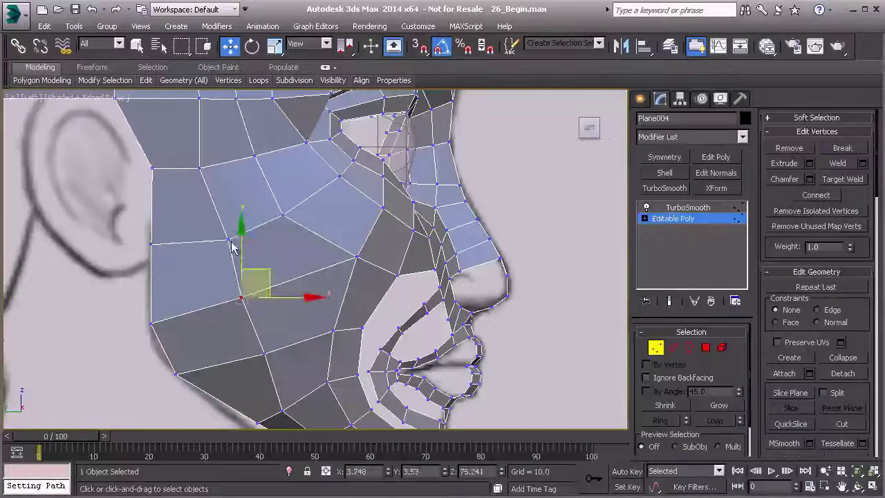
- Even out the upper cheek by repositioning the top two vertices of the side strip's inner edge into a smooth line
left_click(231, 241)
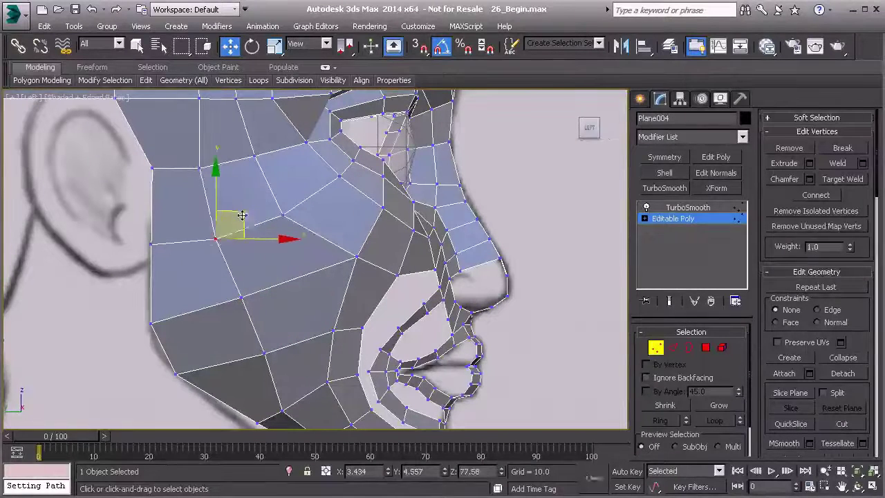
left_click(200, 167)
left_click_drag(230, 145, 242, 143)
left_click(230, 235)
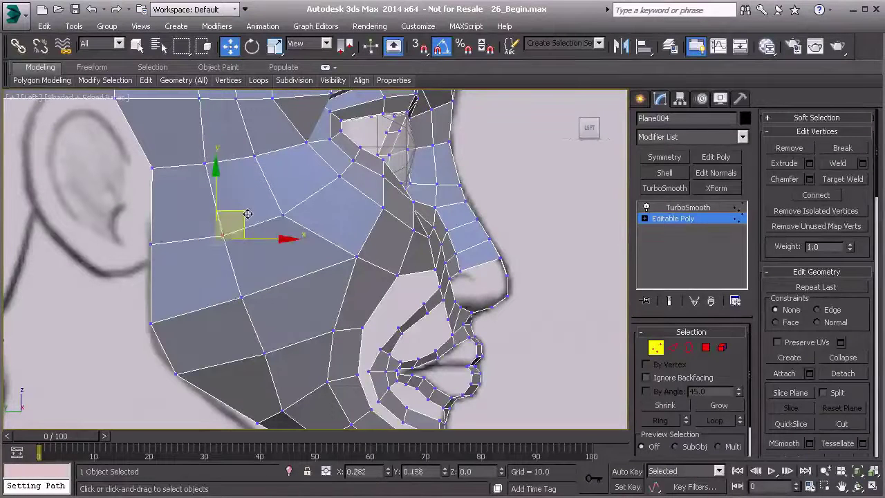
left_click_drag(241, 218, 248, 214)
- Nudge the two lower cheek vertices of the same vertical edge line slightly back to even out their spacing
middle_click_drag(249, 339, 228, 301)
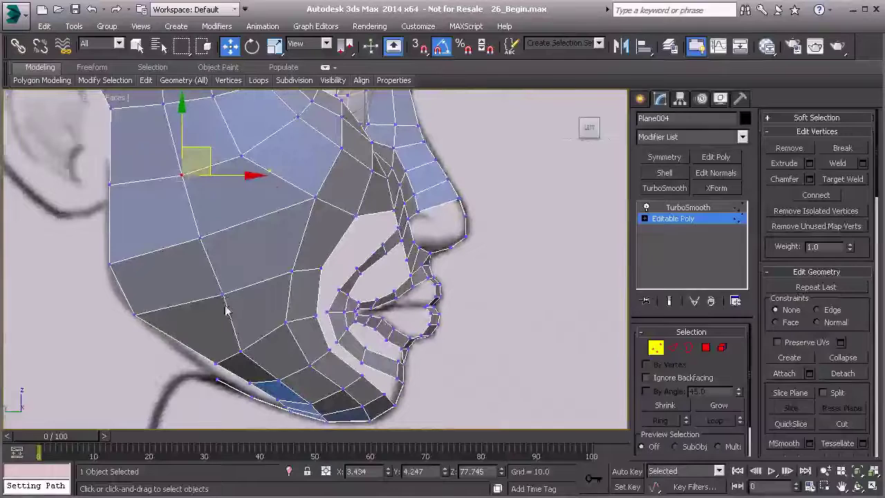
left_click(223, 294)
left_click_drag(246, 272, 238, 280)
left_click(202, 239)
left_click_drag(220, 212, 216, 213)
- Examine the jaw's underside vertices up close, and inspect the TurboSmooth result of the whole face from several angles
middle_click_drag(180, 271, 152, 186)
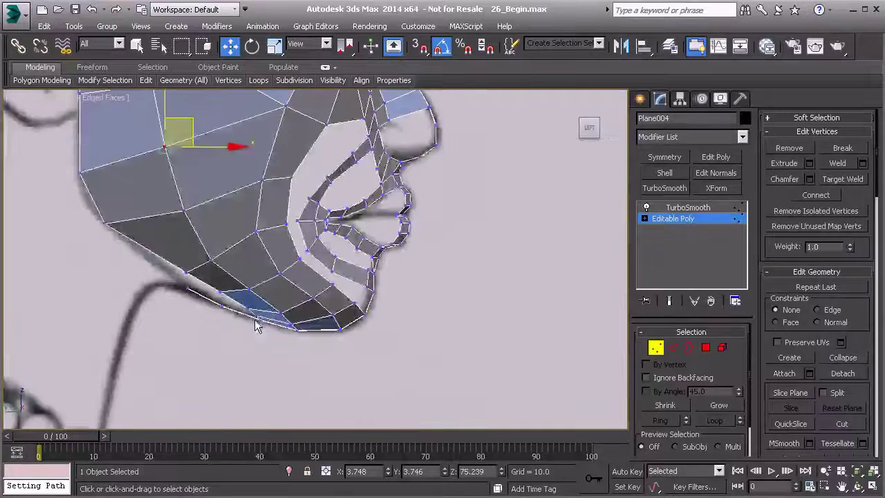
scroll(261, 330, "up", 5)
left_click(263, 320)
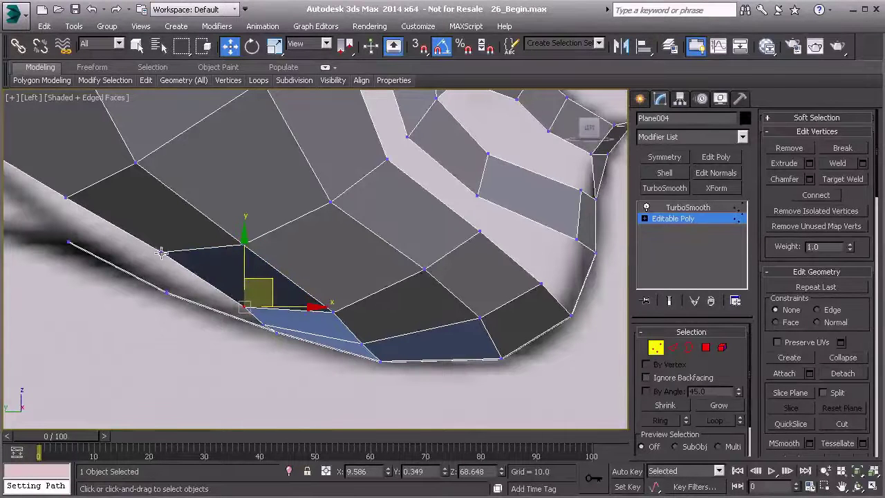
scroll(259, 292, "down", 3)
key("p")
scroll(270, 293, "down", 3)
mouse_move(297, 294)
middle_mouse_down("alt")
mouse_move(237, 227)
mouse_move(208, 253)
mouse_move(263, 351)
mouse_move(560, 245)
middle_mouse_up("alt")
left_click(676, 208)
middle_click_drag(278, 256, 259, 333, "alt")
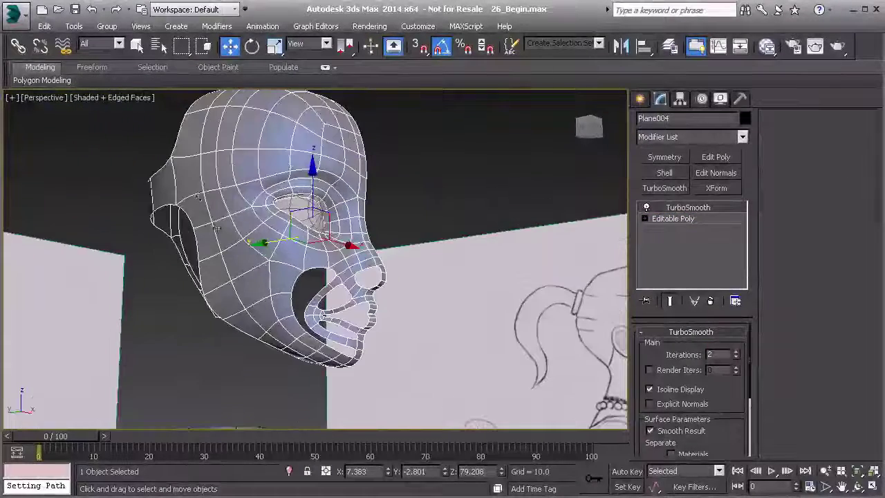
mouse_move(224, 261)
middle_mouse_down("alt")
mouse_move(336, 293)
mouse_move(218, 250)
middle_mouse_up("alt")
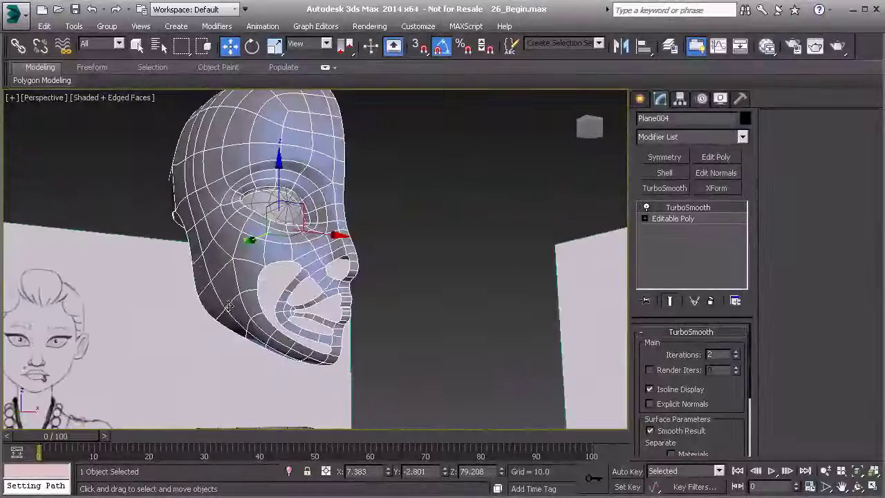
mouse_move(268, 332)
middle_mouse_down("alt")
mouse_move(197, 296)
mouse_move(353, 297)
mouse_move(338, 294)
mouse_move(293, 347)
mouse_move(336, 307)
mouse_move(331, 270)
middle_mouse_up("alt")
- On the unsmoothed mesh, fill the gap between the mouth's outer ring and the jaw strip with PolyDraw polygons
left_click(691, 219)
scroll(321, 312, "up", 5)
middle_click_drag(315, 266, 304, 289, "alt")
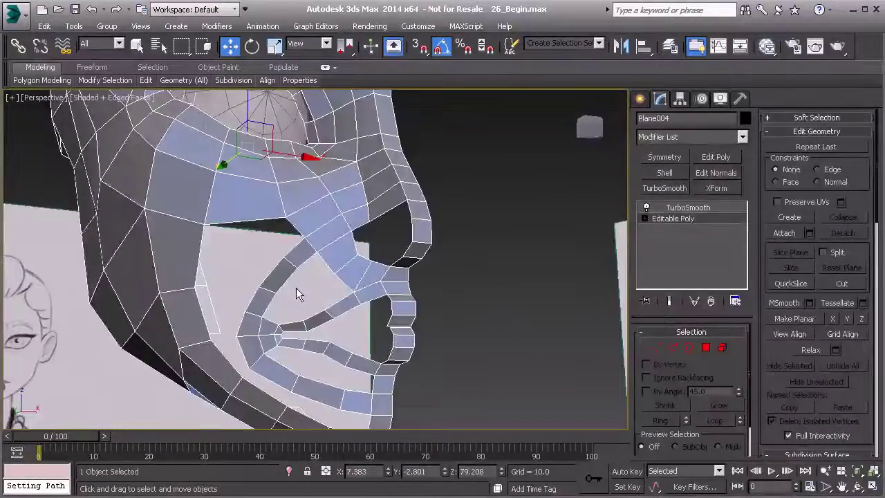
mouse_move(294, 288)
middle_mouse_down("alt")
mouse_move(301, 297)
mouse_move(289, 274)
middle_mouse_up("alt")
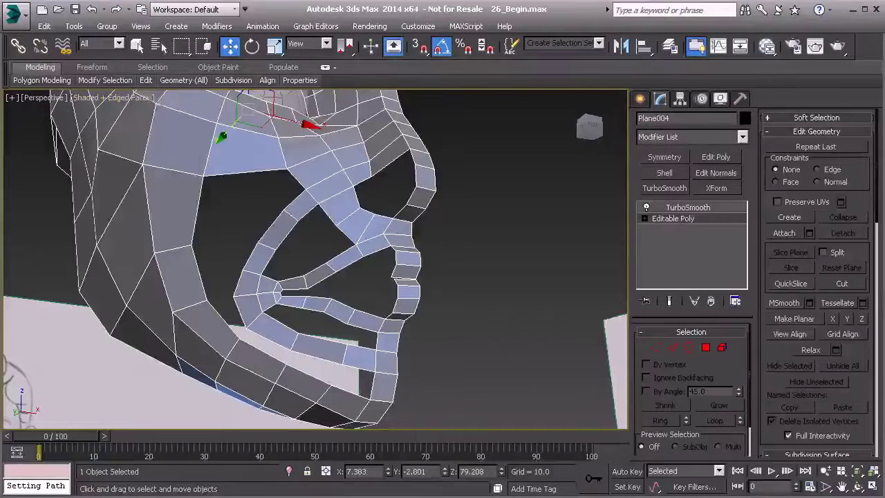
right_click(180, 214)
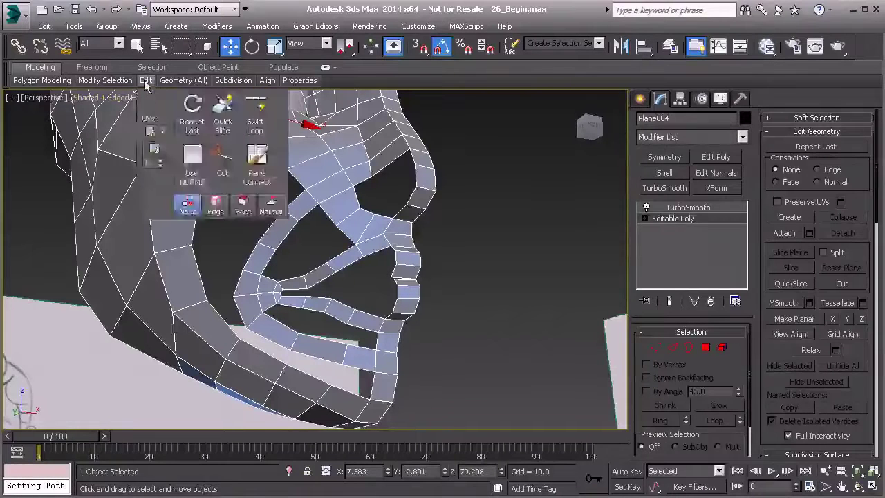
left_click(92, 67)
left_click(29, 80)
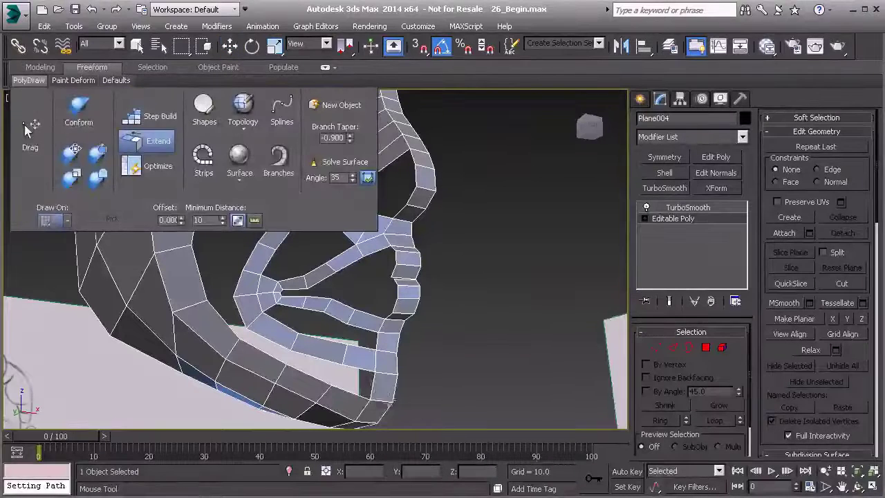
left_click(26, 128)
mouse_move(345, 401)
left_mouse_down("shift")
mouse_move(315, 388)
mouse_move(304, 359)
mouse_move(245, 307)
mouse_move(250, 286)
left_mouse_up("shift")
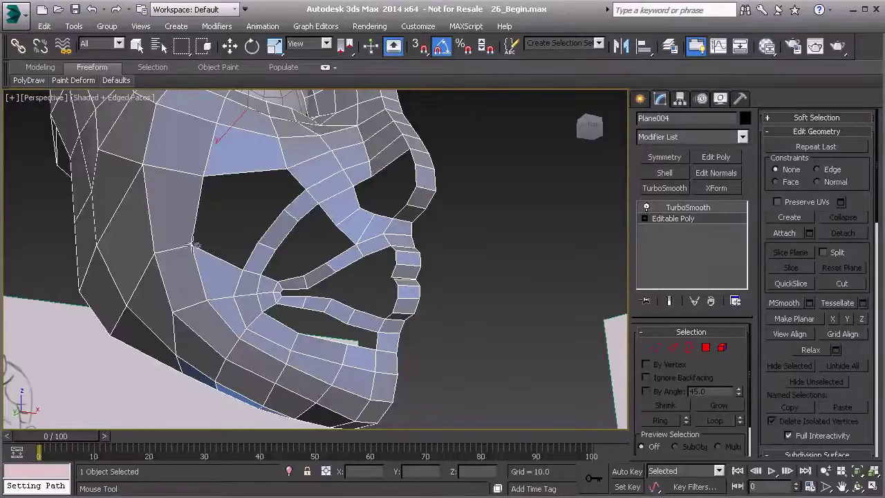
- Remove the two cross edges and their vertices from the strip between the nose and the mouth corner
middle_click_drag(256, 250, 258, 278)
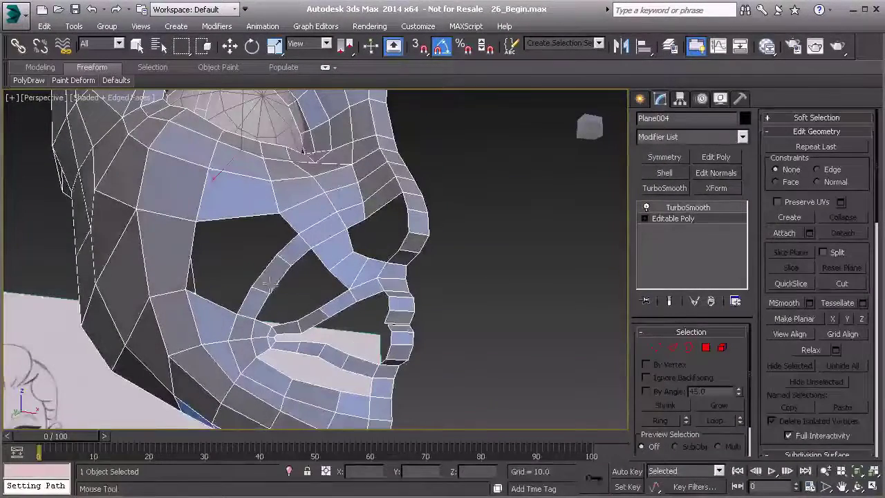
key("w")
key("2")
left_click(268, 286)
left_click(283, 261, "ctrl")
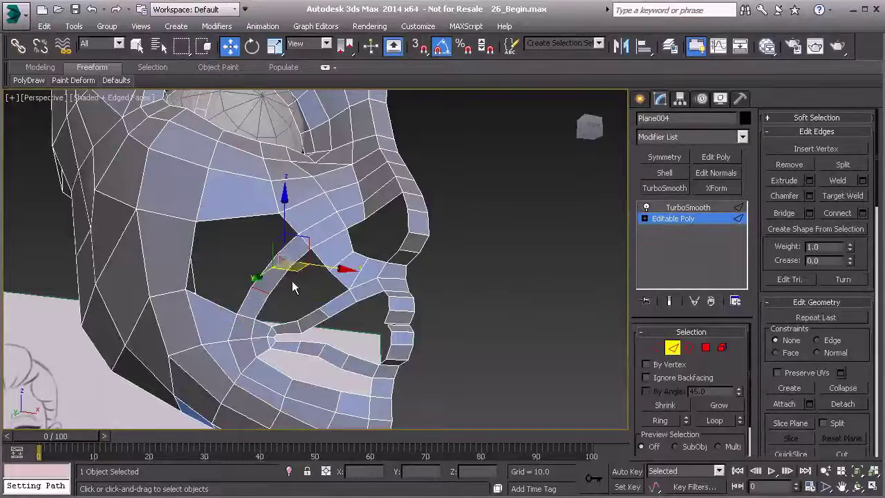
key("ctrl+BackSpace")
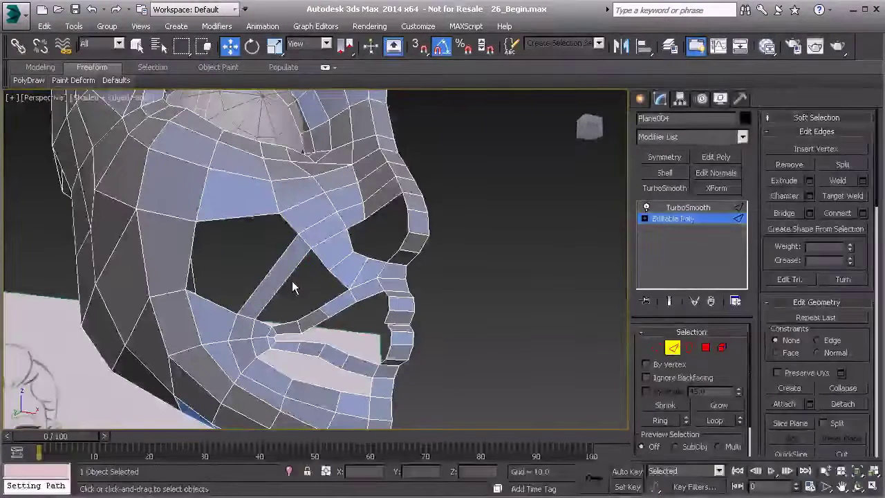
- Cap the open border of the cheek hole behind the strip between nose and mouth corner
key("3")
left_click(272, 273)
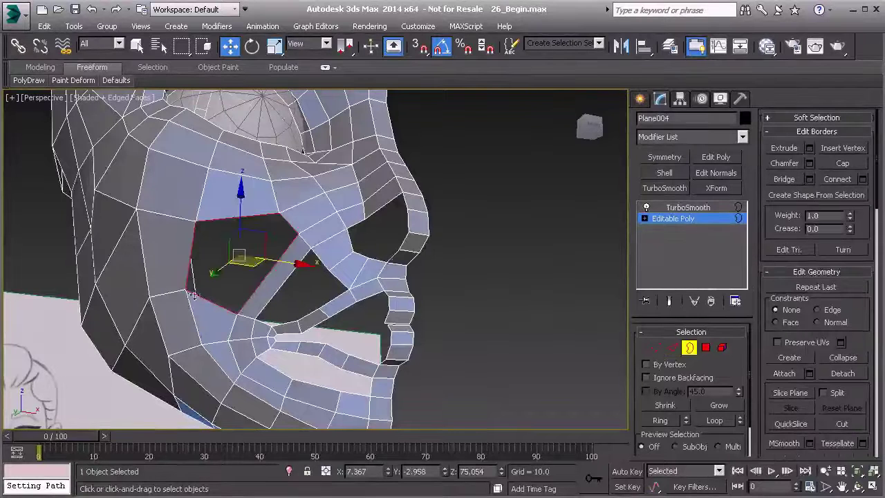
left_click(842, 163)
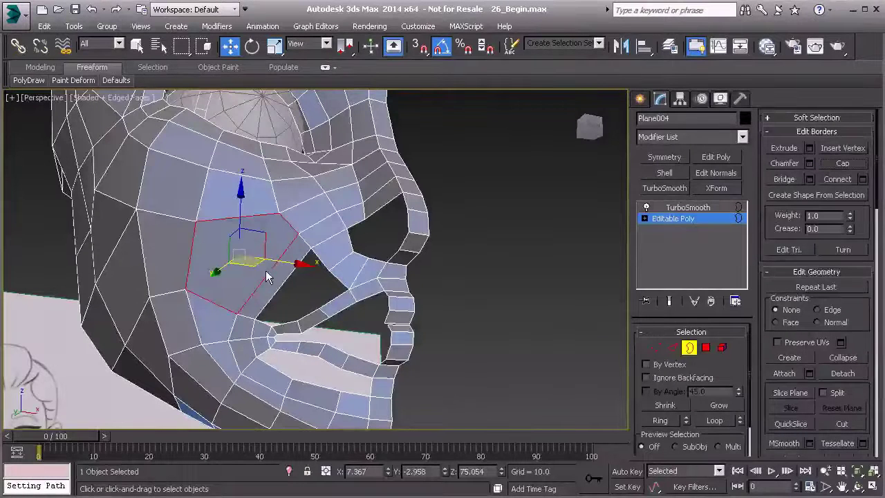
- Cut a new edge across the capped cheek polygon, from its upper outer corner to the strip bordering the open hole
key("1")
right_click(197, 238)
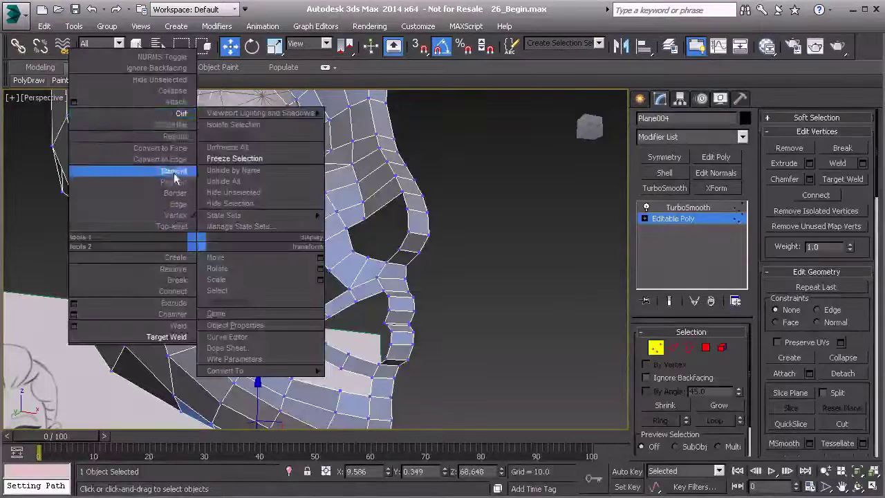
left_click(174, 114)
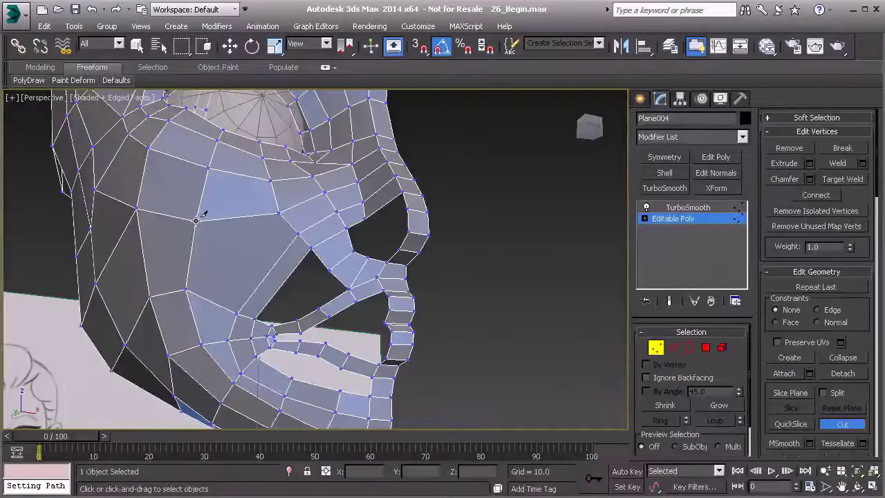
left_click(197, 220)
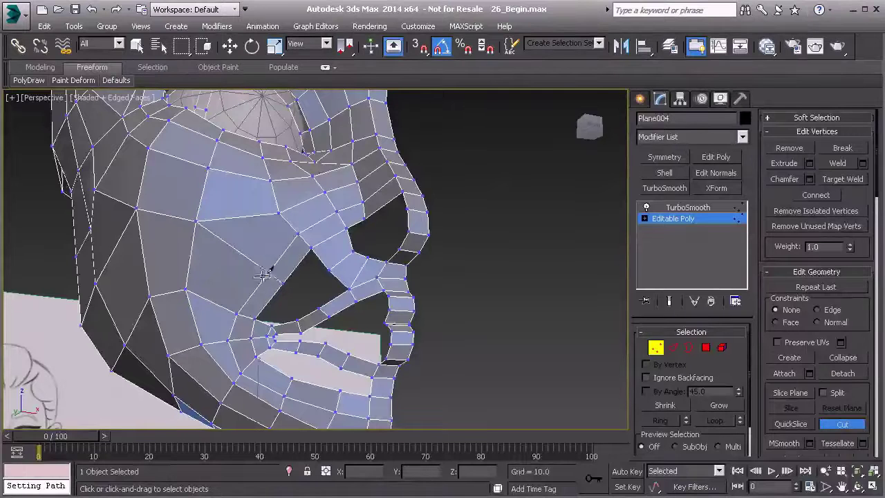
key("w")
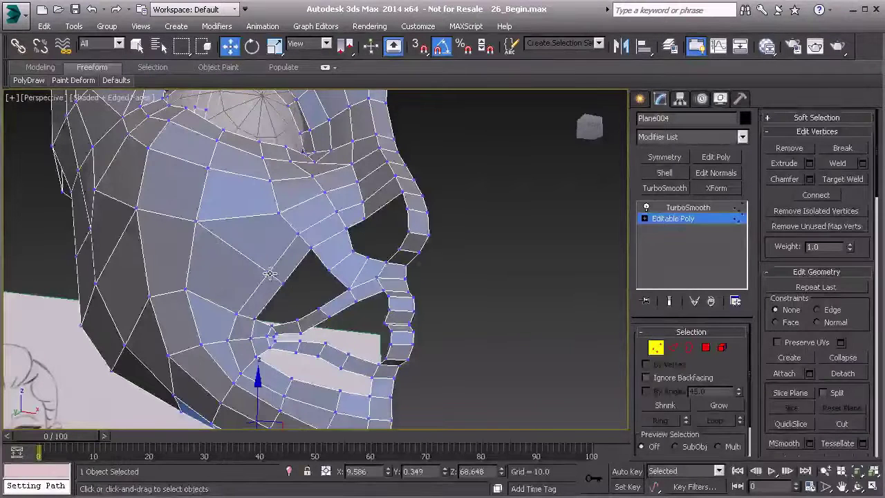
- In the front view, reposition the vertices of the strip beside the open hole above the mouth corner to round its flow
key("f")
scroll(306, 254, "up", 5)
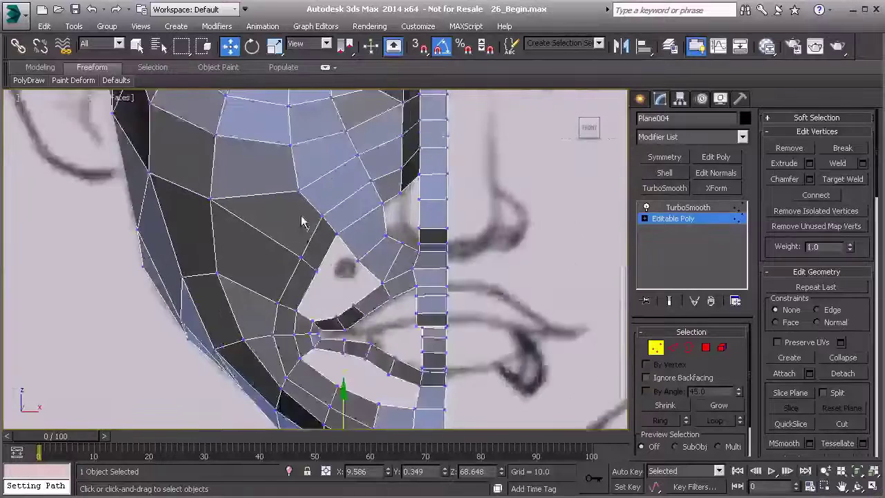
left_click(299, 262)
left_click_drag(326, 239, 330, 272)
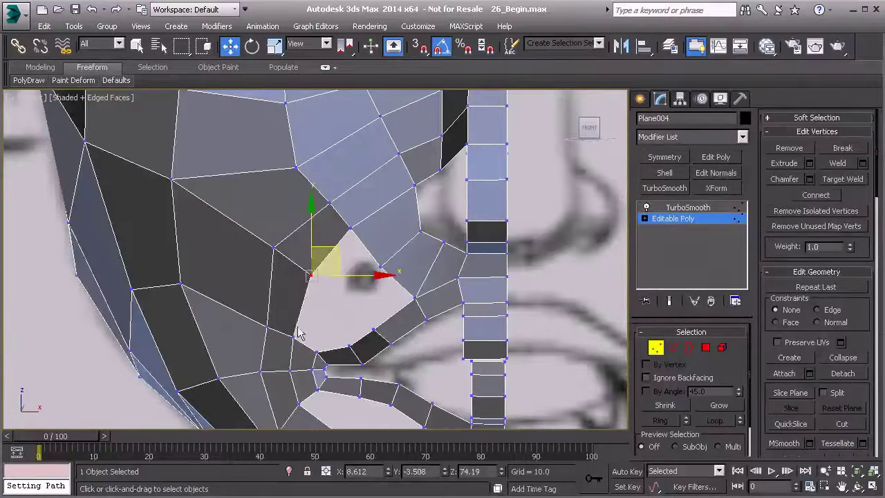
left_click(266, 326)
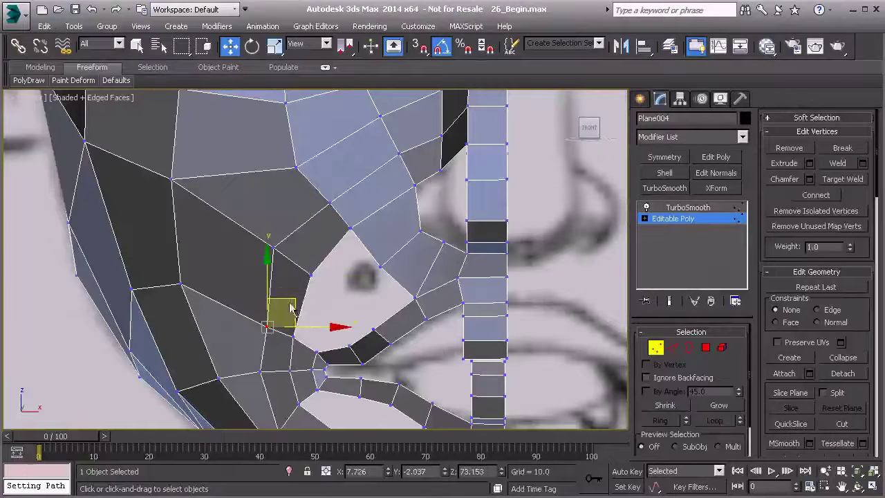
left_click(270, 299)
left_click(268, 326)
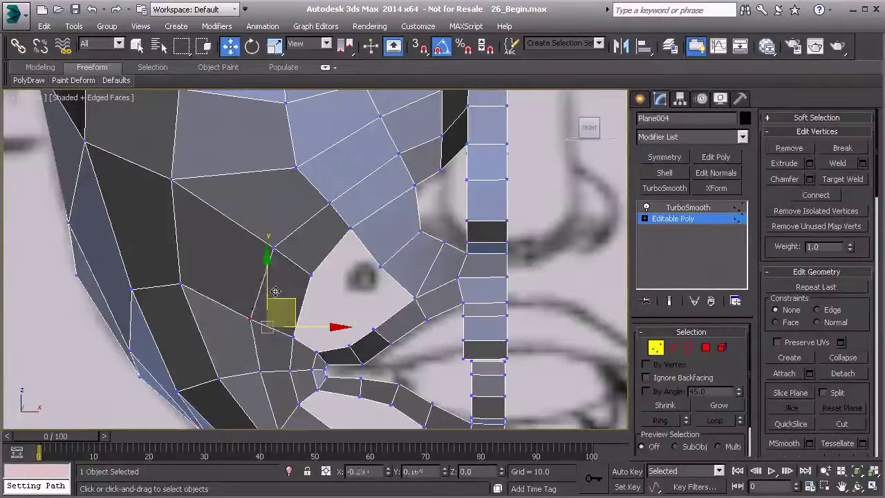
left_click_drag(281, 293, 268, 287)
- Shift the cheek vertex at the outer end of the new cut slightly toward the nose and down
scroll(272, 238, "down", 2)
mouse_move(243, 252)
middle_mouse_down()
mouse_move(281, 281)
mouse_move(258, 253)
middle_mouse_up()
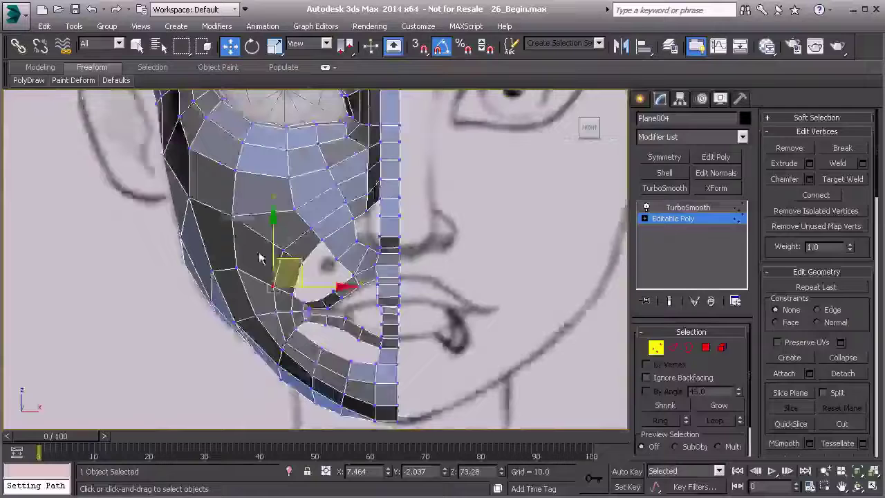
left_click(229, 216)
left_click_drag(260, 196, 269, 200)
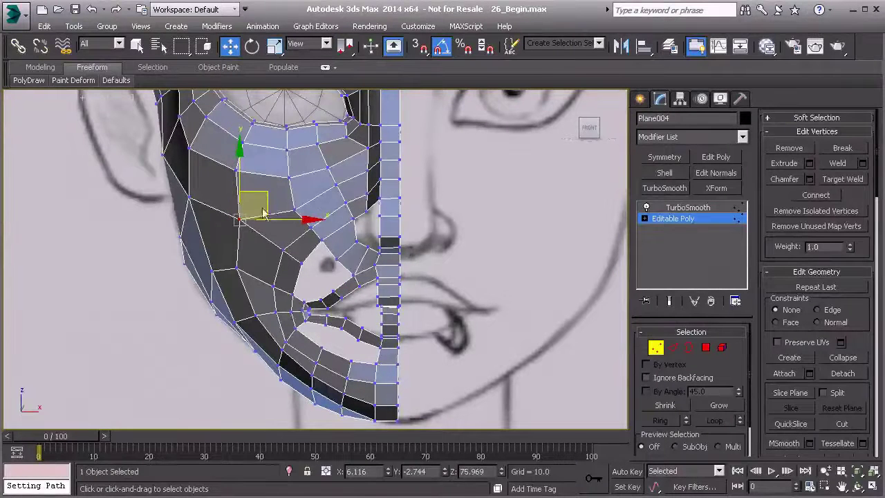
- In the perspective view, adjust the depth and spacing of the cheek vertices and check the contour from several angles
middle_click_drag(329, 265, 304, 293, "alt")
left_click(354, 290)
left_click_drag(304, 293, 289, 293)
left_click(303, 330)
left_click_drag(265, 330, 259, 330)
middle_click_drag(322, 313, 261, 272, "alt")
left_click_drag(228, 269, 235, 269)
middle_click_drag(245, 284, 210, 267, "alt")
left_click(176, 274)
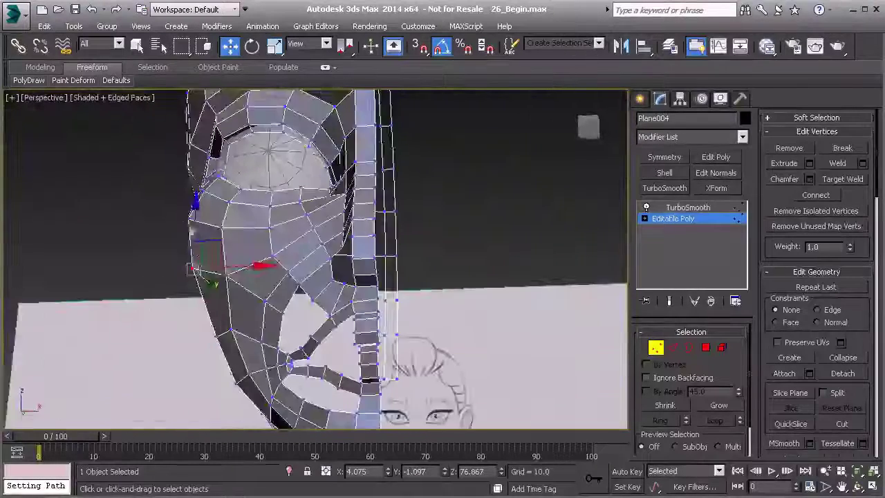
middle_click_drag(238, 217, 185, 148, "alt")
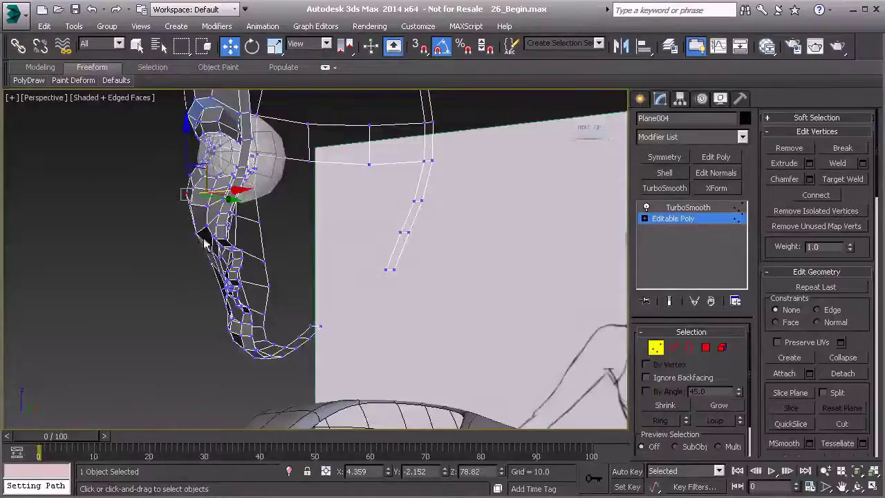
mouse_move(195, 249)
middle_mouse_down("alt")
mouse_move(236, 297)
mouse_move(385, 283)
mouse_move(375, 210)
mouse_move(339, 223)
mouse_move(304, 290)
middle_mouse_up("alt")
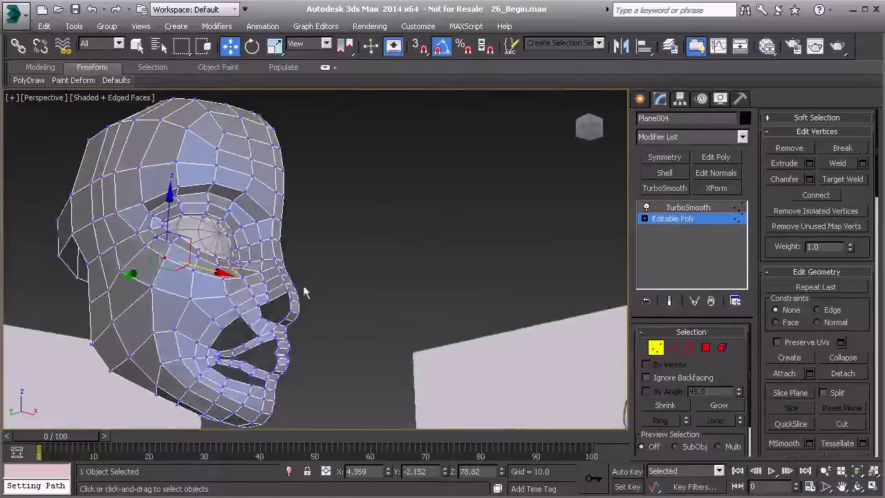
- Clear the smoothing groups of the whole mesh, assign it to smoothing group 1, and check the TurboSmooth result
left_click(722, 348)
key("ctrl+a")
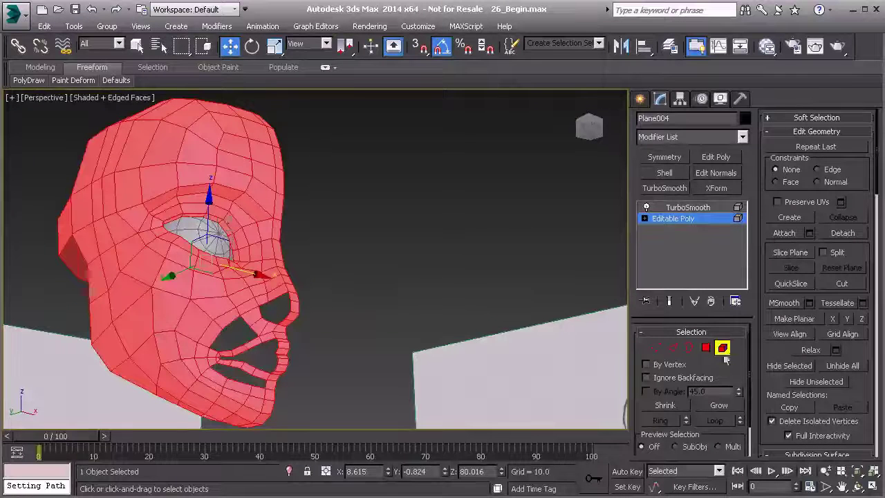
scroll(832, 326, "down", 3)
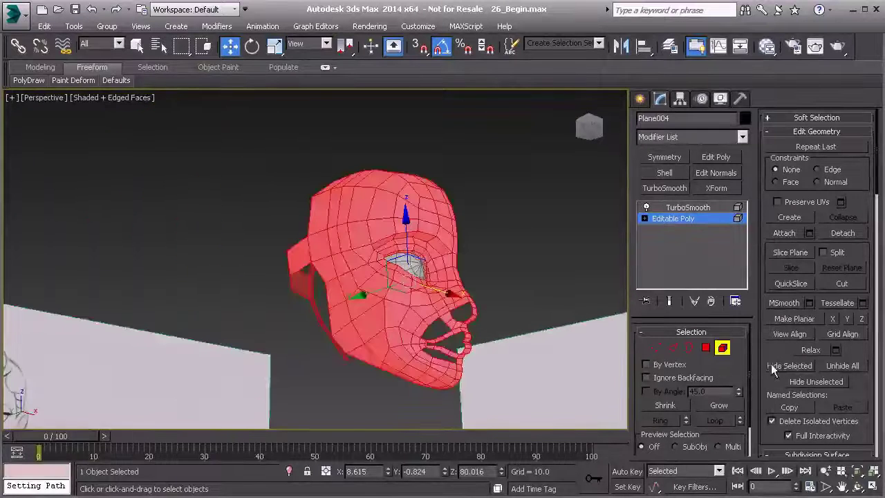
scroll(788, 374, "down", 10)
scroll(803, 374, "down", 10)
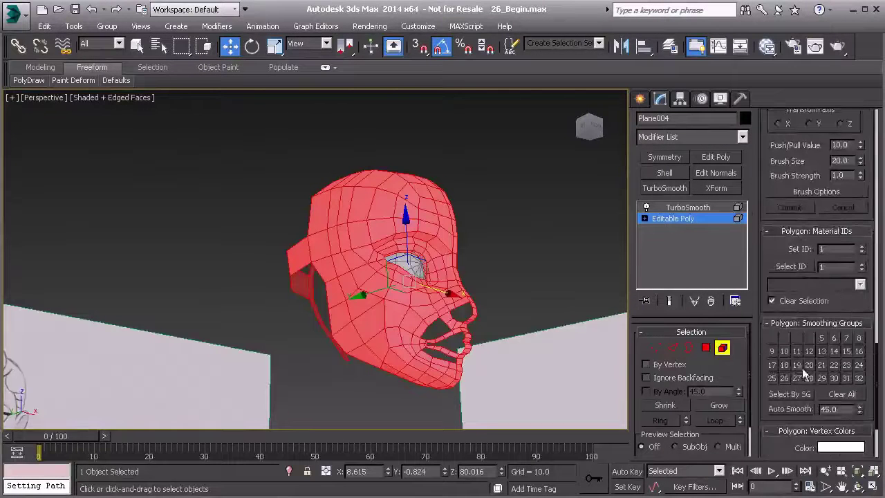
left_click(837, 394)
left_click(772, 339)
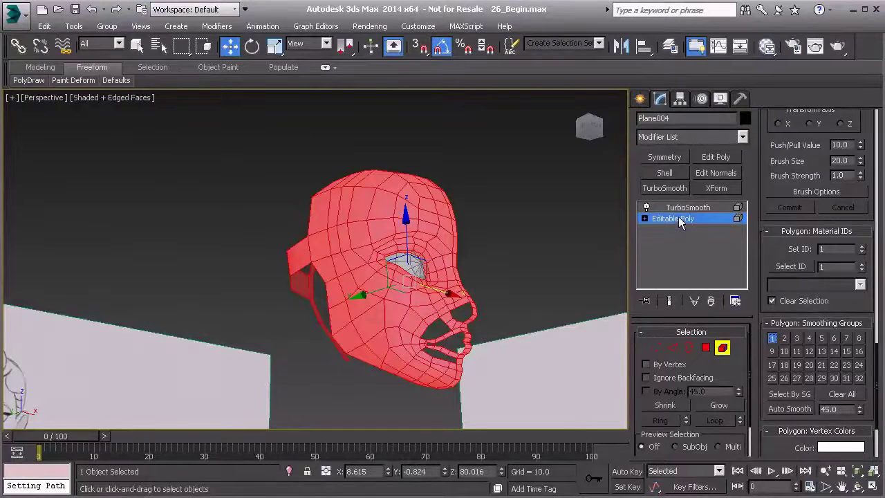
left_click(726, 350)
left_click(551, 249)
middle_click_drag(481, 232, 355, 163)
scroll(332, 192, "up", 3)
left_click(298, 264)
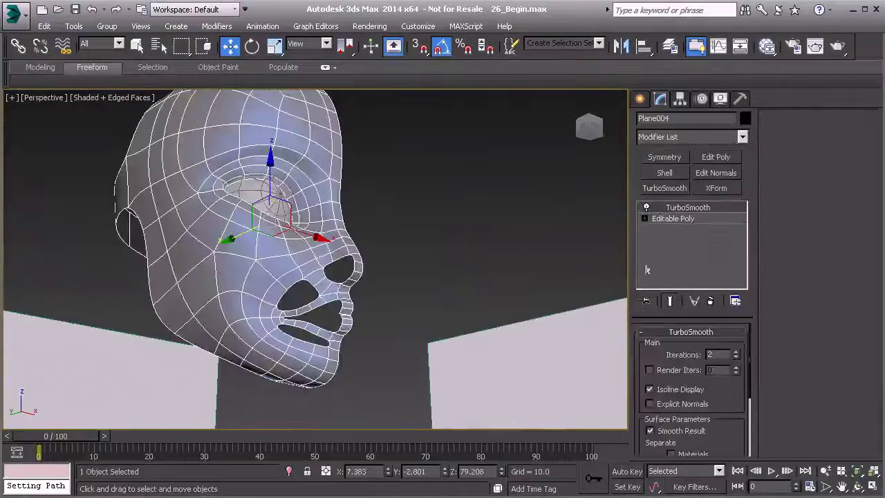
left_click(676, 218)
- On the base mesh, cap the open border of the hole between the cheek strip and the upper lip
mouse_move(401, 253)
middle_mouse_down("alt")
mouse_move(377, 262)
mouse_move(359, 282)
mouse_move(425, 292)
mouse_move(421, 231)
mouse_move(401, 251)
mouse_move(441, 287)
mouse_move(399, 273)
mouse_move(413, 275)
mouse_move(421, 295)
mouse_move(374, 244)
mouse_move(378, 190)
mouse_move(325, 247)
middle_mouse_up("alt")
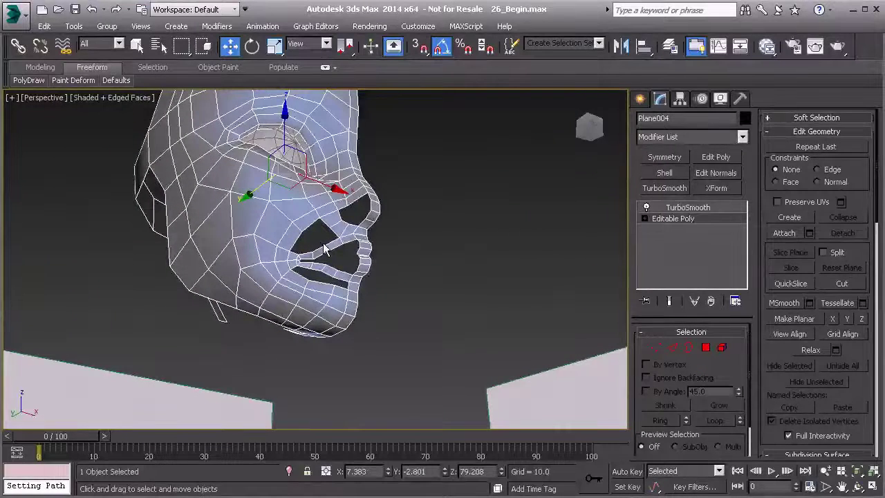
scroll(324, 249, "up", 5)
left_click_drag(324, 249, 316, 304, "alt")
middle_click_drag(315, 304, 280, 203)
left_click(689, 347)
left_click(277, 253)
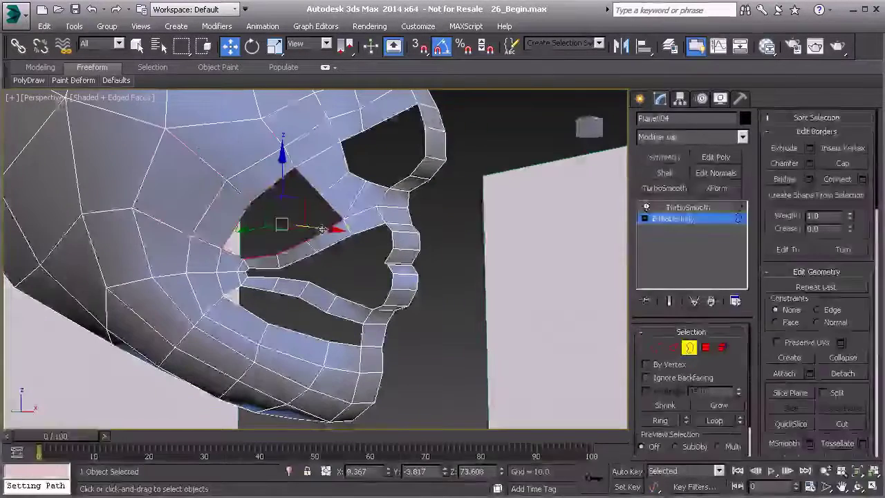
- Cut the capped area above the upper lip into quads by connecting the cheek strip's vertices with the lip strip's
key("1")
right_click(232, 221)
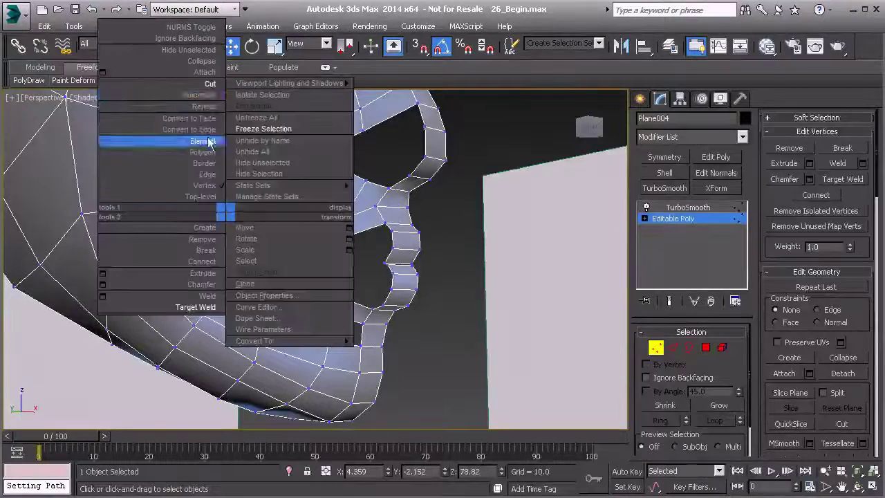
left_click(209, 89)
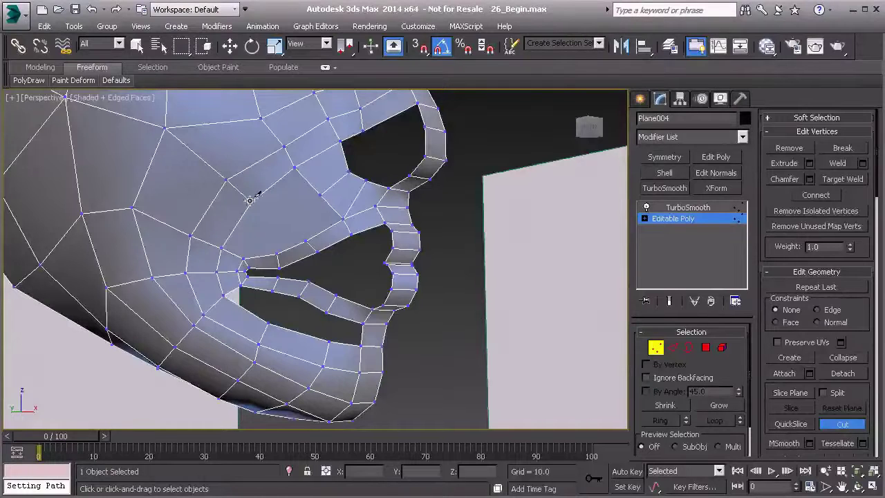
left_click(274, 252)
right_click(237, 228)
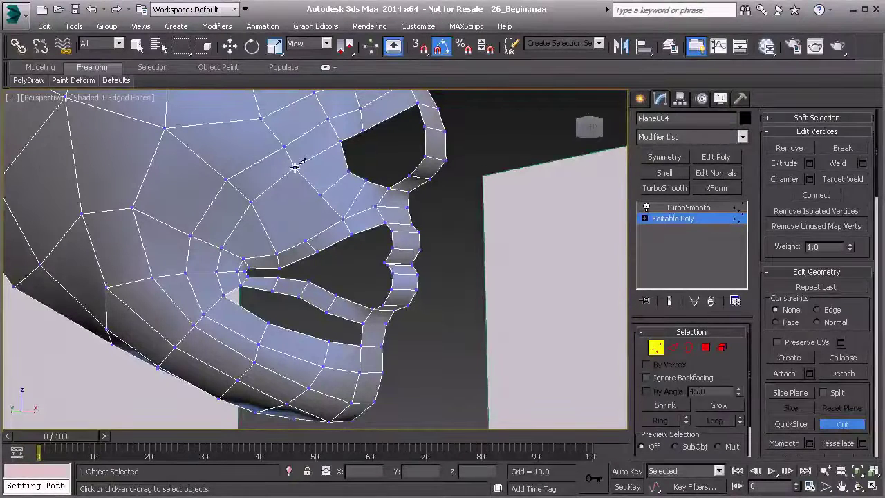
left_click(320, 195)
left_click(264, 225)
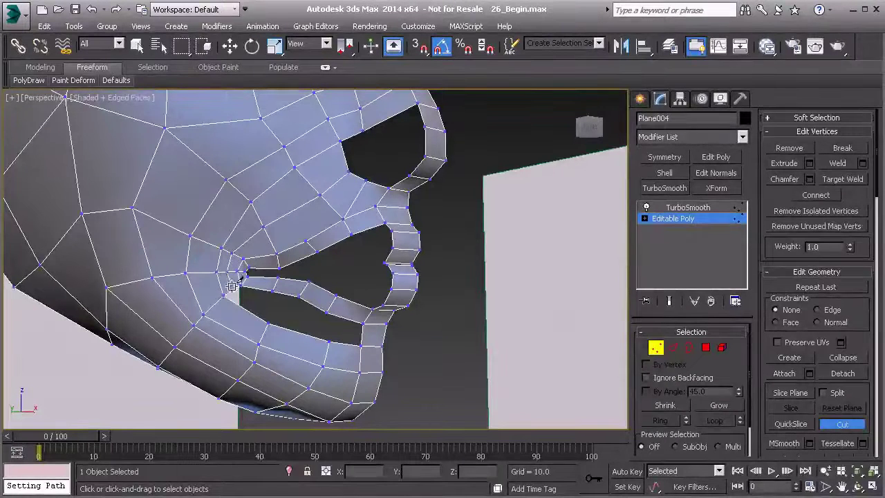
- Cut an additional row of edges around the mouth corner to continue the lip loops
left_click(235, 268)
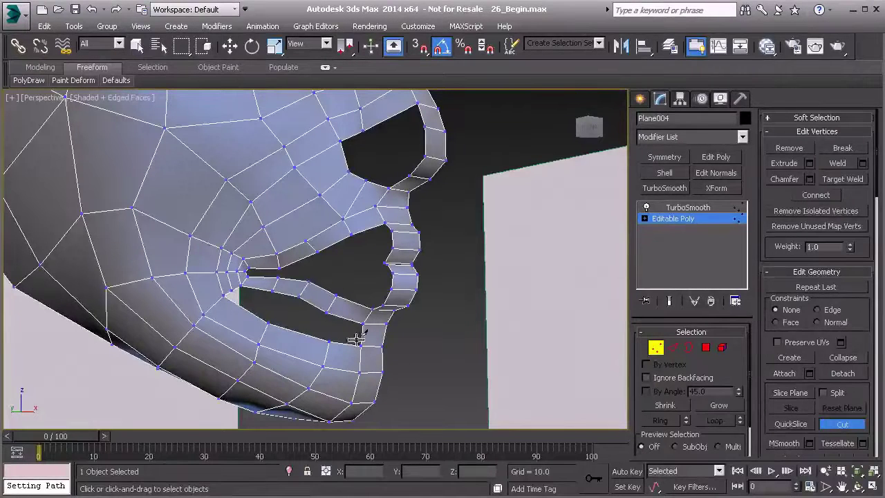
scroll(275, 313, "up", 5)
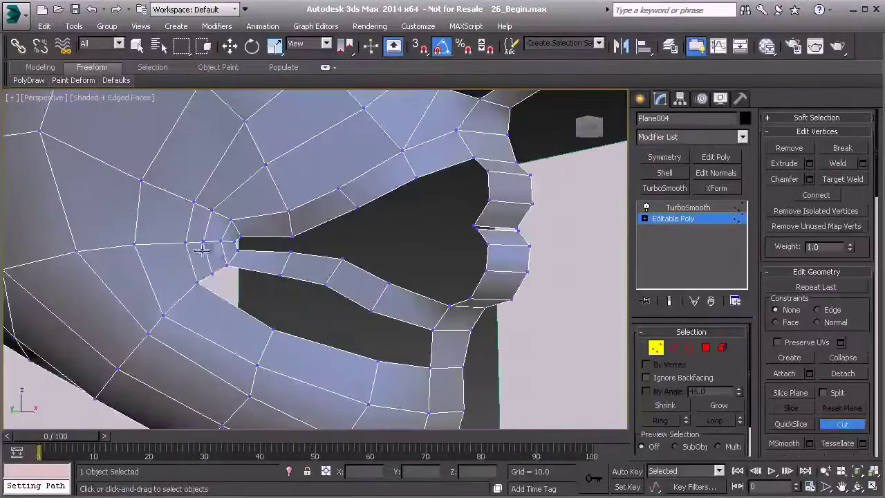
scroll(233, 293, "down", 4)
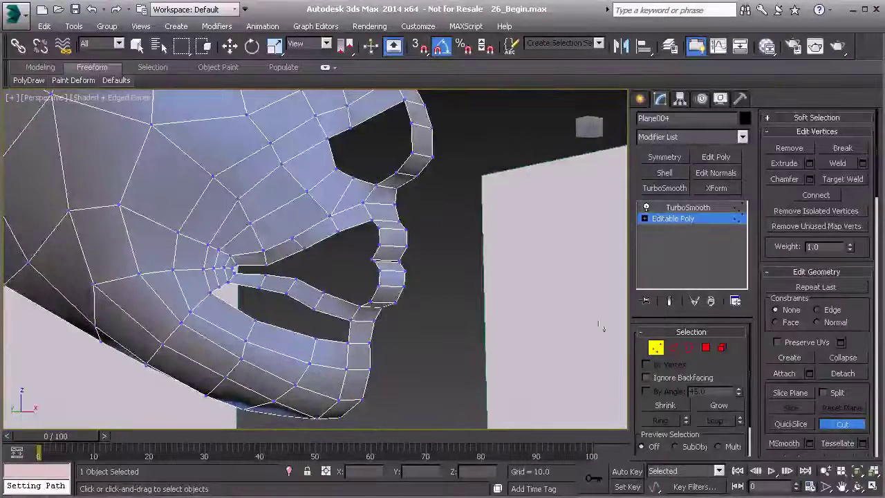
- Fill the front part of the gap between the lower lip and the chin with PolyDraw polygons
left_click(28, 80)
left_click(152, 141)
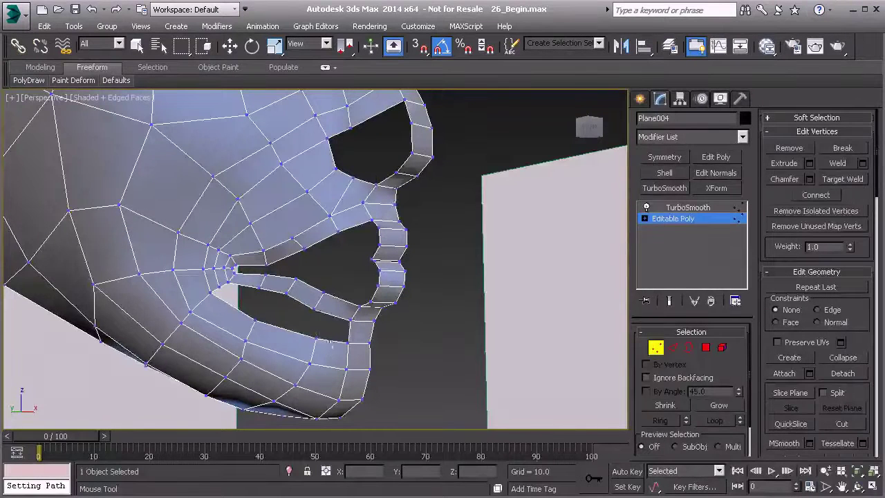
left_click_drag(329, 347, 341, 291, "ctrl")
left_click_drag(287, 338, 295, 284, "ctrl")
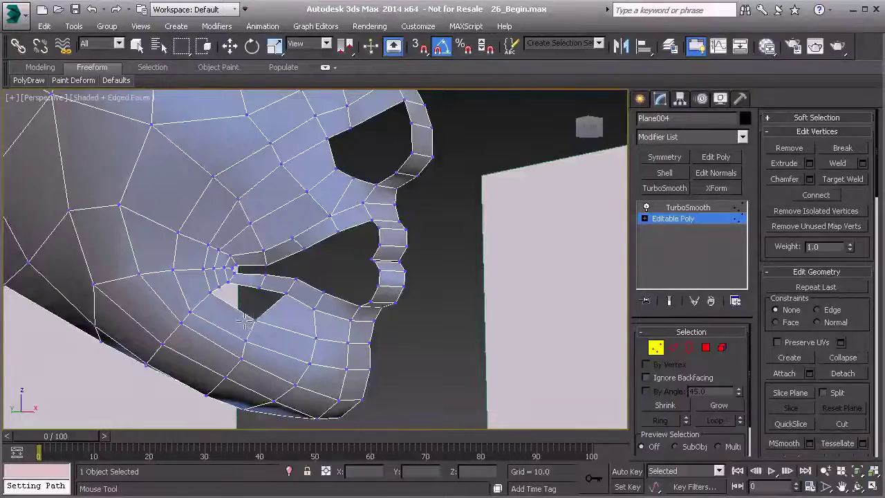
scroll(256, 319, "up", 3)
middle_click_drag(217, 228, 221, 268, "alt")
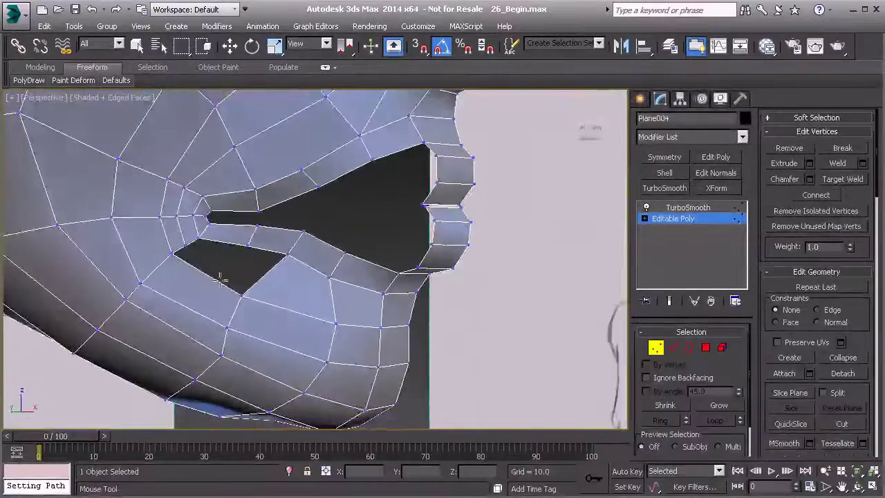
- In the left view, reposition the vertices along the chin side of the new polygons under the lower lip
key("w")
left_click(241, 296)
key("l")
middle_click_drag(382, 207, 273, 262)
scroll(272, 262, "up", 2)
left_click_drag(333, 219, 358, 224)
left_click(298, 287)
left_click_drag(324, 262, 412, 201)
- Adjust the vertices along the lower lip strip in the left view to match the reference profile
left_click(389, 189)
left_click_drag(414, 162, 424, 168)
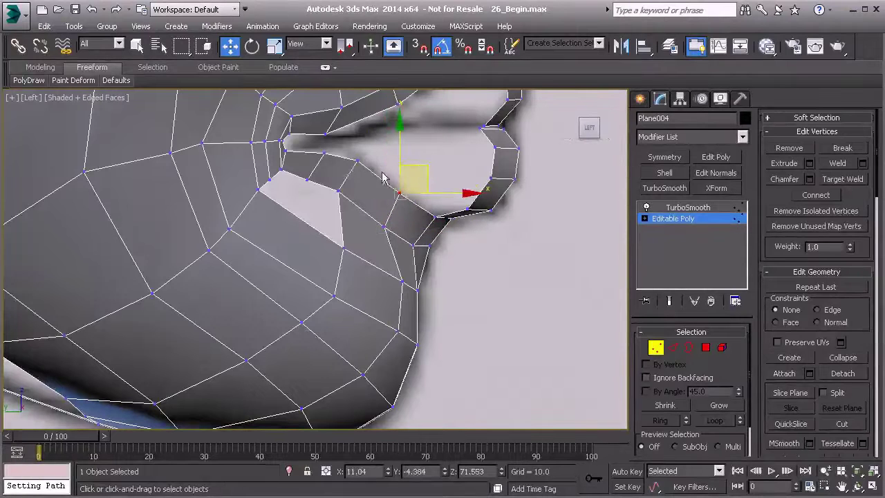
left_click(337, 187)
left_click_drag(357, 158, 391, 143)
middle_click_drag(338, 222, 289, 207)
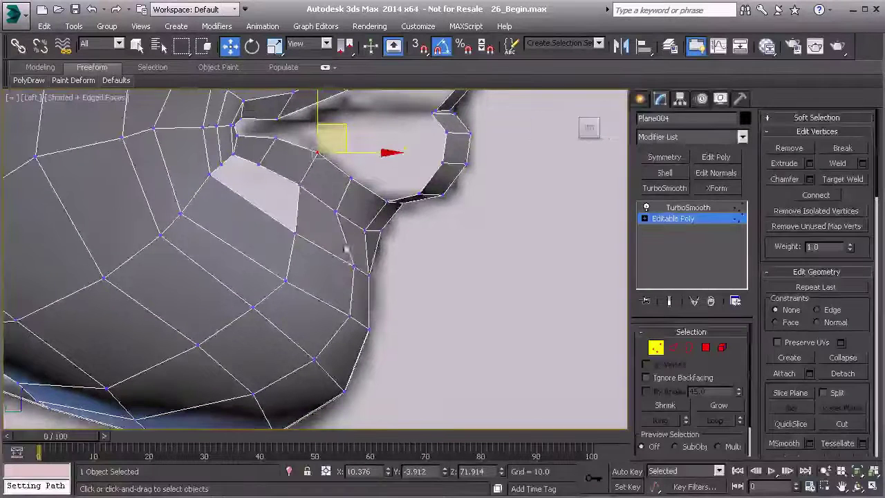
- Add an edge loop with Flow Connect through the ring of new polygons between the lower lip and the chin
key("2")
left_click(297, 218)
left_click(347, 242, "shift")
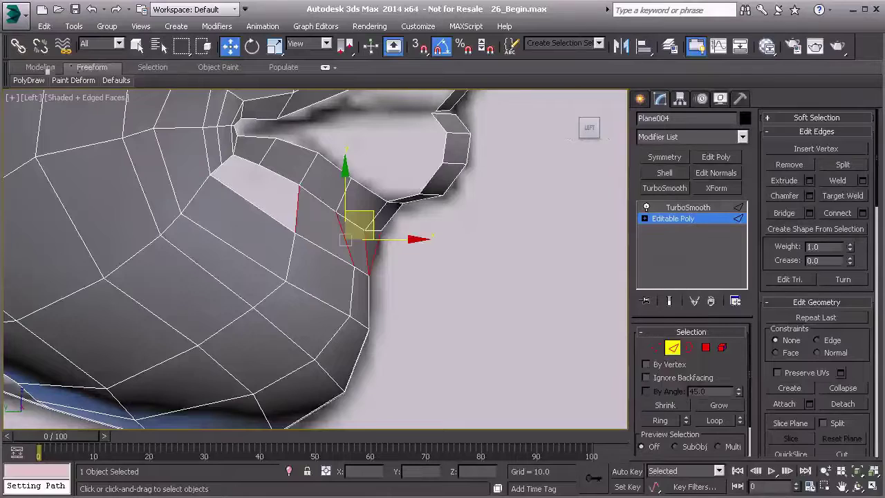
left_click(40, 68)
mouse_move(262, 85)
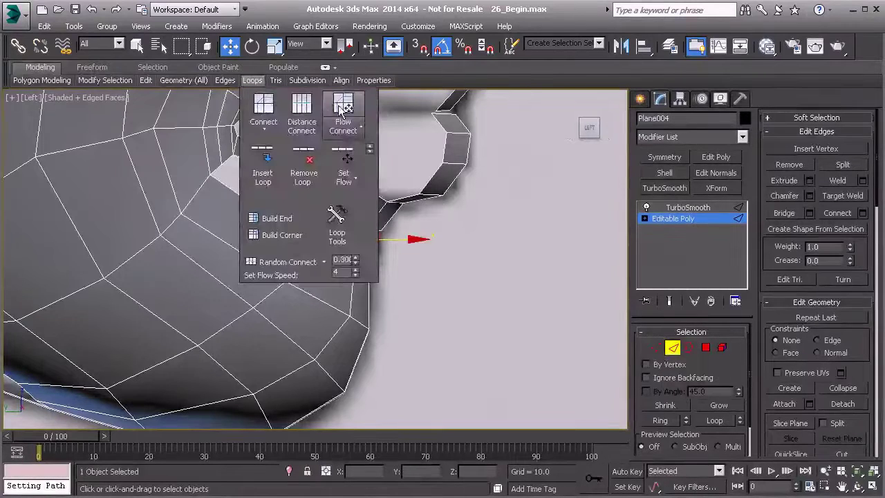
middle_click_drag(338, 253, 308, 256)
scroll(312, 249, "down", 3)
key("p")
middle_click_drag(251, 239, 270, 227)
scroll(269, 279, "down", 3)
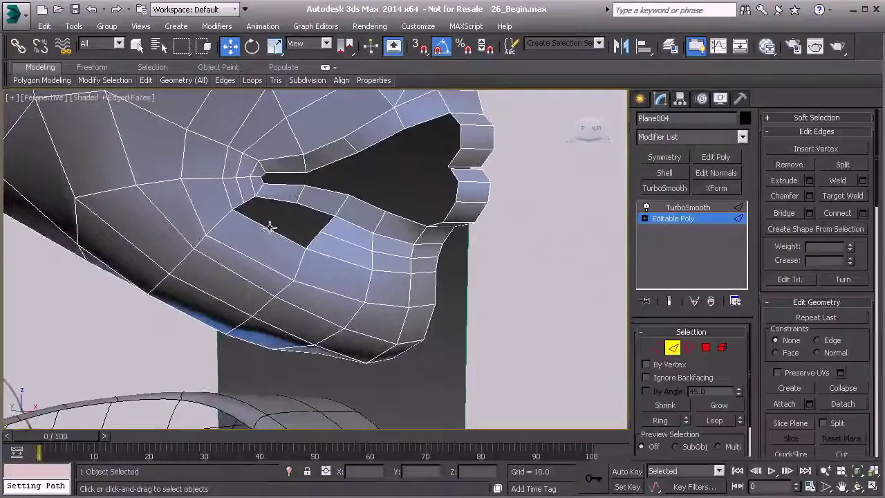
- Add an edge loop with Flow Connect through the ring of chin edges running down below the remaining lower lip gap
left_click(267, 230)
left_click_drag(267, 230, 237, 267)
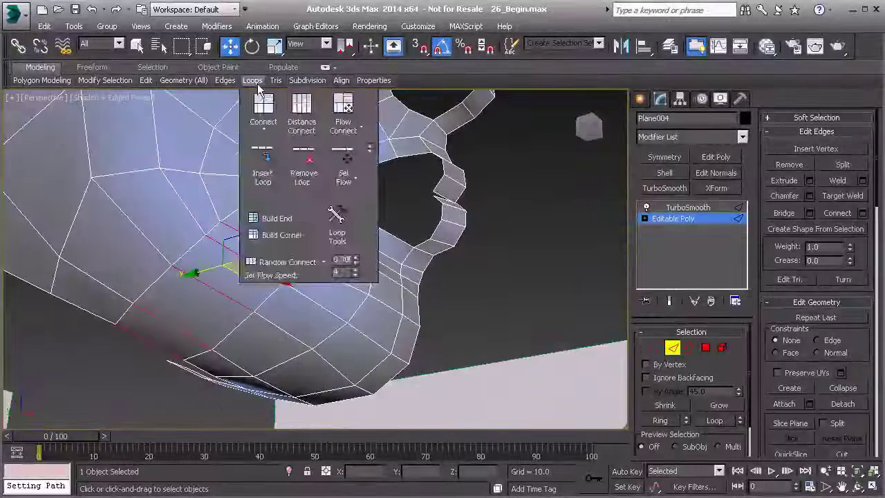
mouse_move(276, 81)
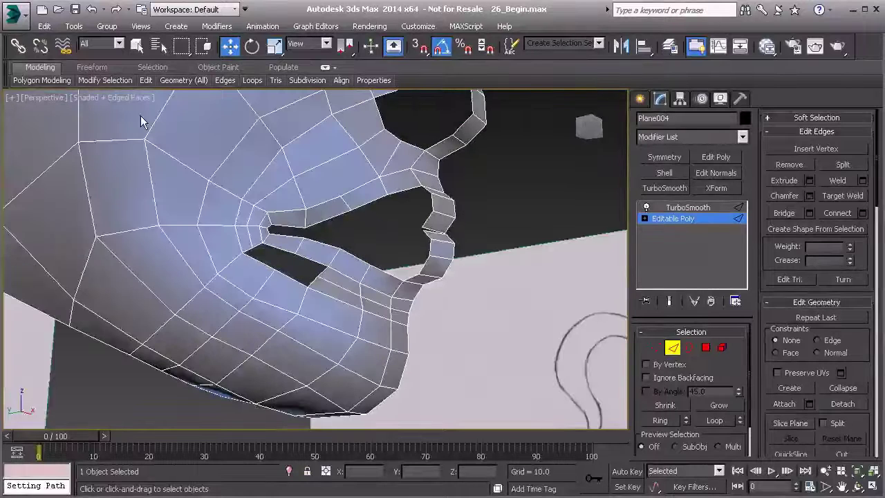
- Try to fill the remaining gap below the mouth corner with PolyDraw
left_click(92, 67)
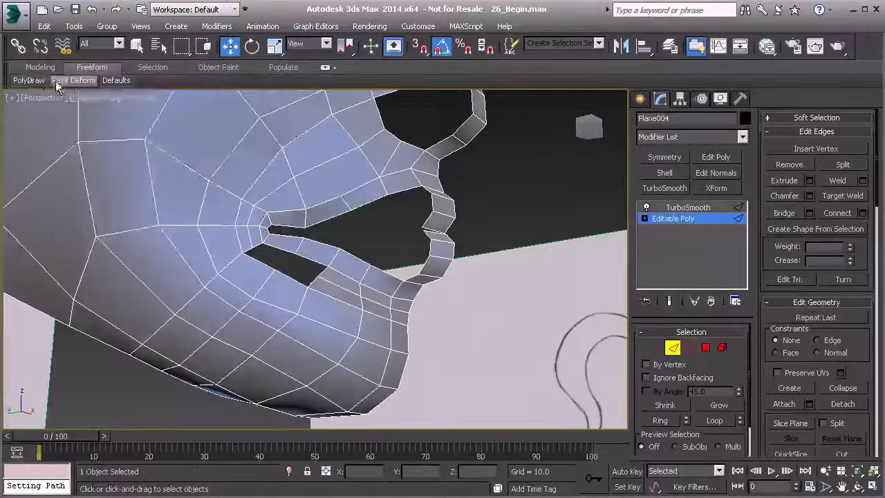
mouse_move(29, 80)
left_click(157, 144)
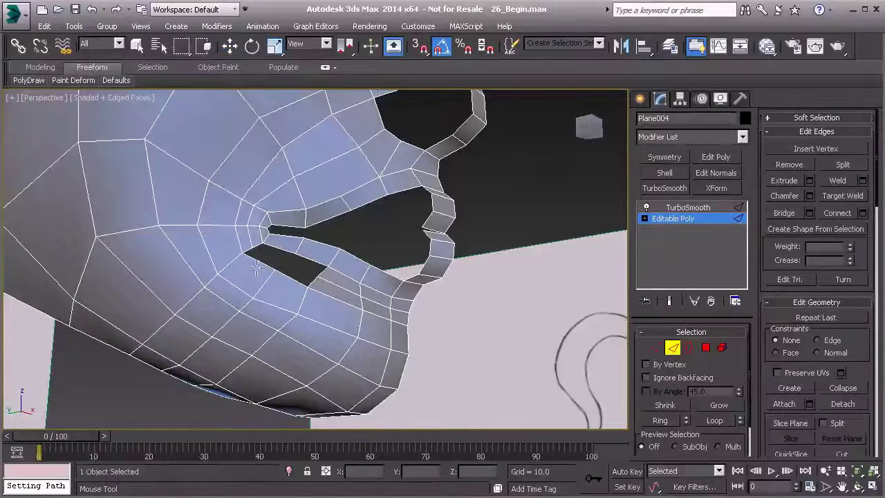
left_click(276, 271)
scroll(295, 273, "up", 3)
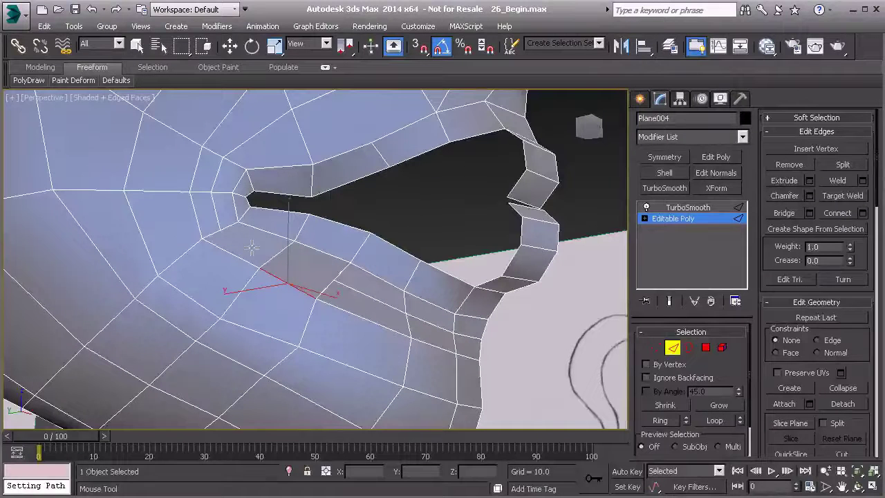
key("ctrl+z")
- Select the border of the remaining gap below the mouth corner and cap it
middle_click_drag(262, 249, 234, 275, "alt")
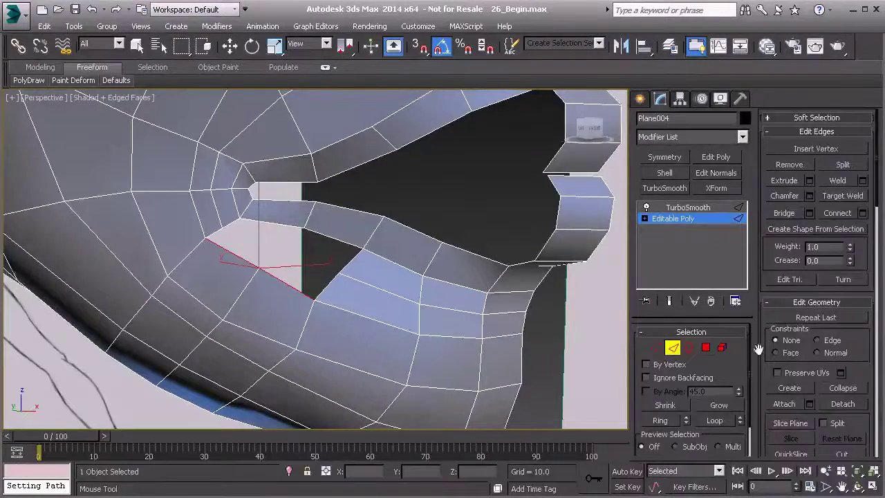
left_click(688, 347)
key("w")
left_click(325, 238)
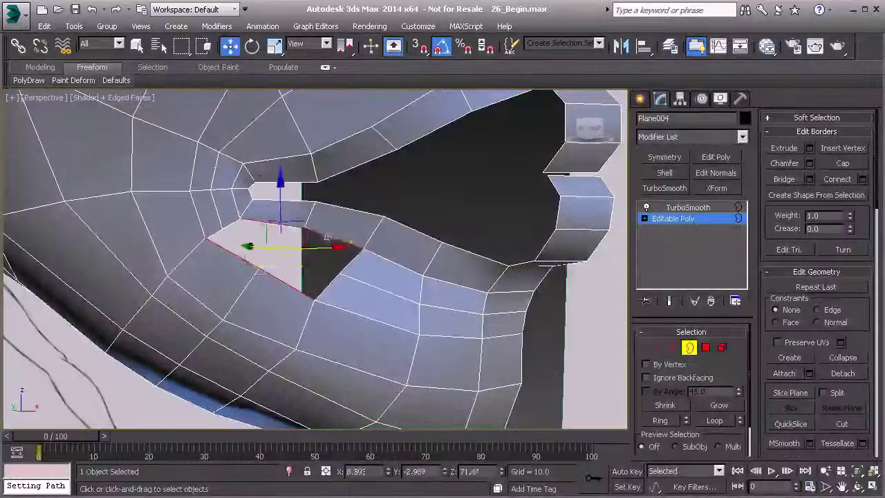
left_click(843, 166)
- Cut the capped polygon across from chin to lip and lengthwise to continue the existing loop toward the mouth corner
key("1")
right_click(229, 236)
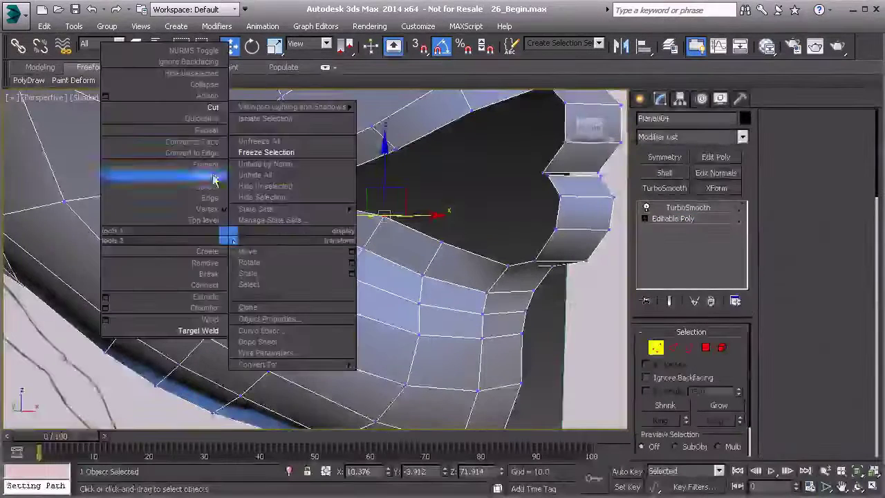
left_click(211, 109)
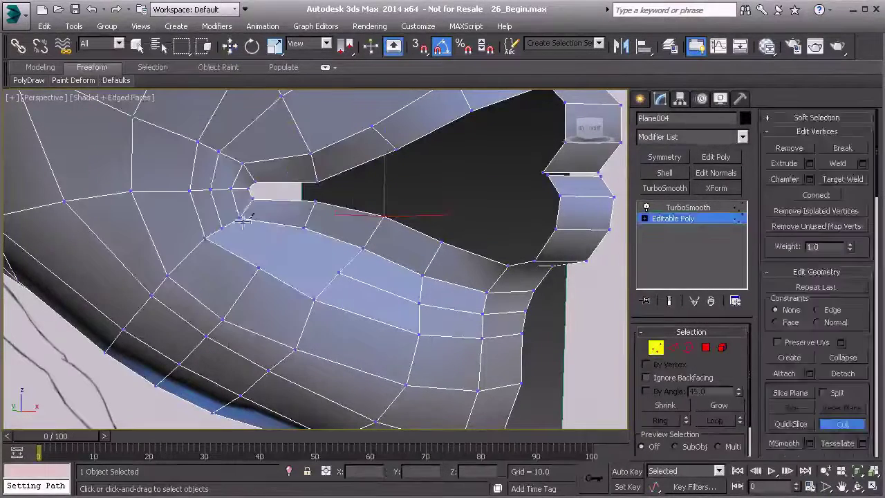
left_click(259, 267)
left_click(304, 227)
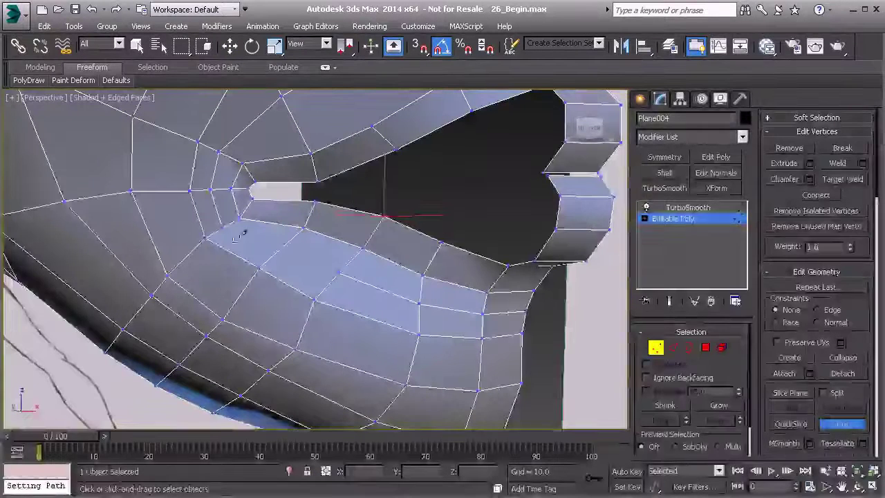
left_click(291, 251)
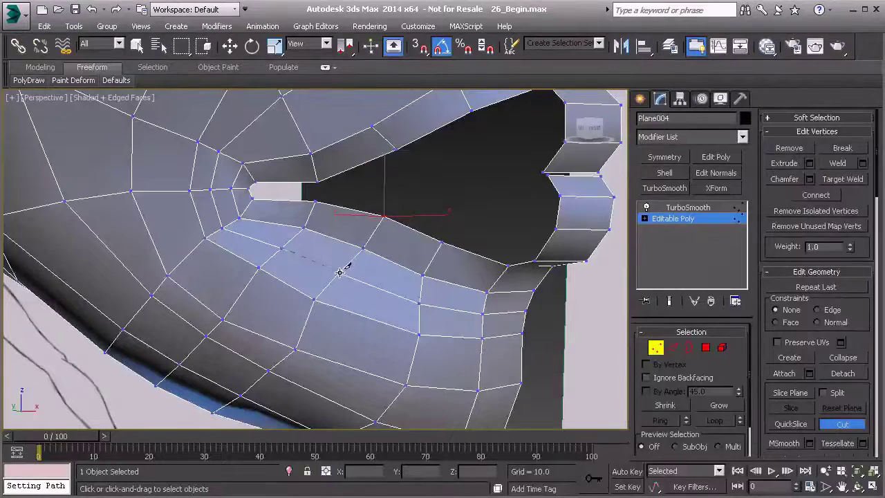
right_click(345, 264)
- Constrain vertex movement to edges and slide the vertex at the chin side of the new polygons downward in the left view
scroll(298, 275, "down", 3)
middle_click_drag(298, 275, 264, 257, "alt")
scroll(290, 278, "up", 3)
left_click(288, 279)
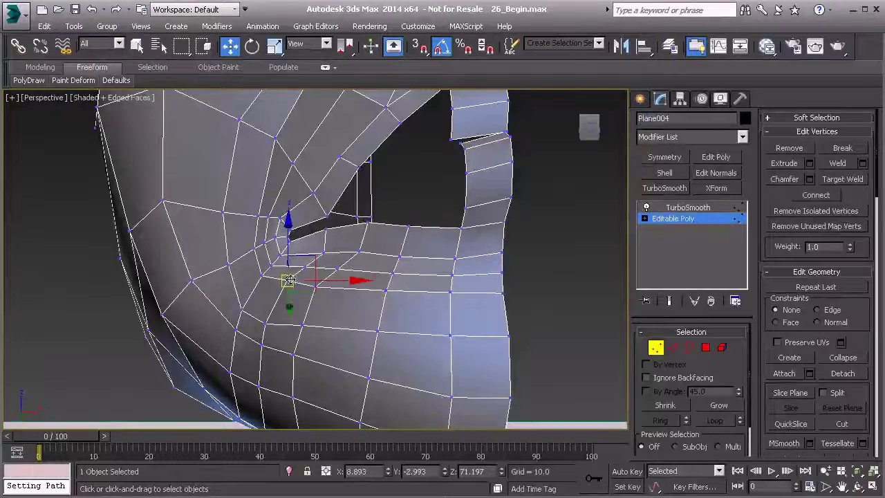
key("l")
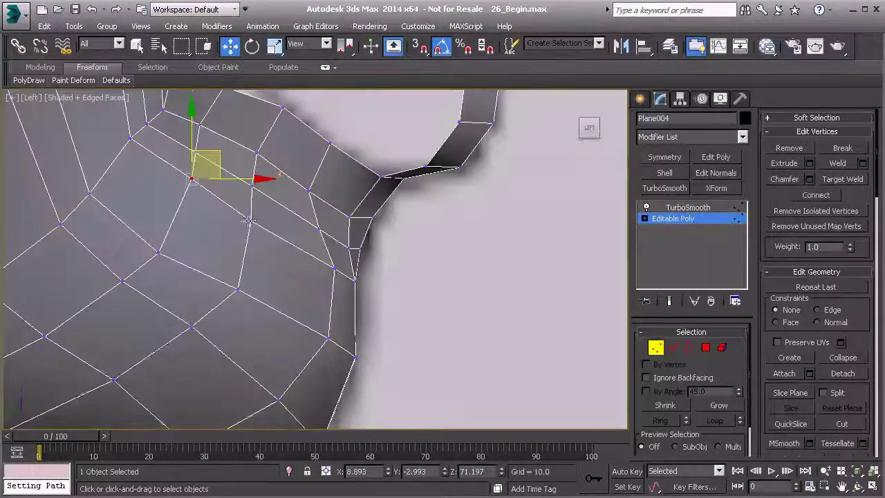
scroll(288, 276, "up", 4)
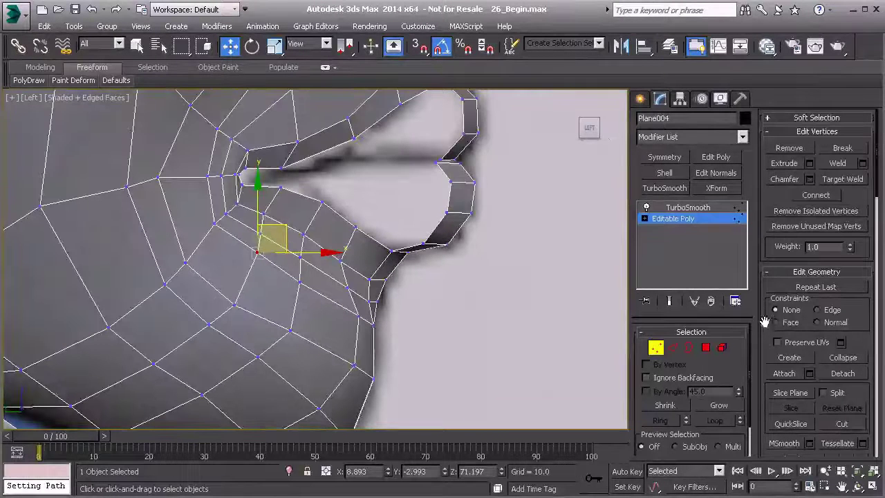
left_click(818, 310)
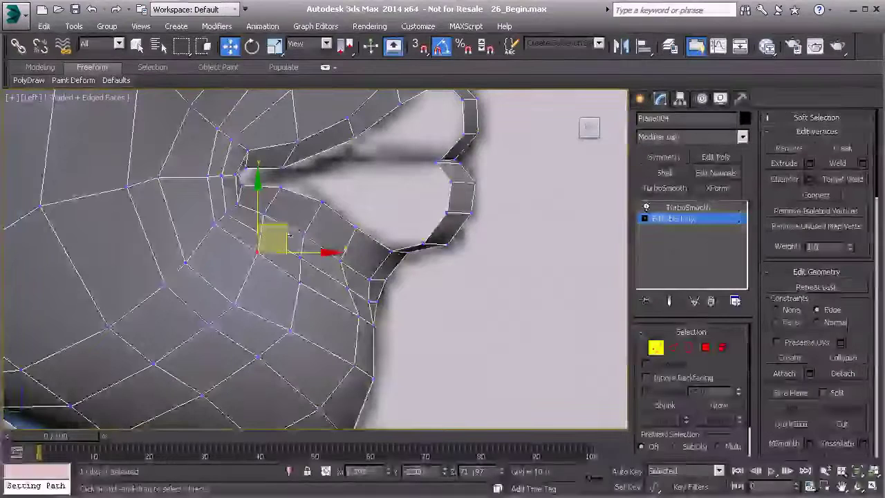
left_click_drag(315, 251, 309, 294)
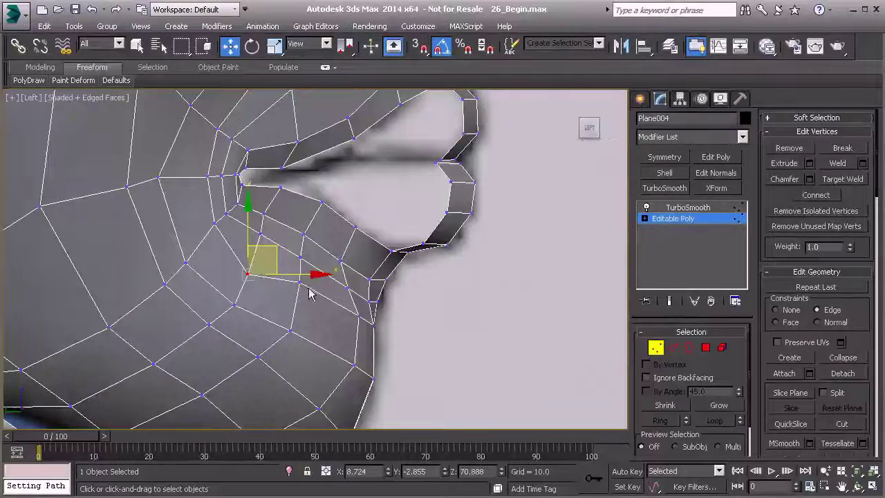
- Slide the neighbouring vertices below the lower lip along their edges to even out the chin-side loop
left_click(300, 283)
left_click_drag(325, 254, 326, 267)
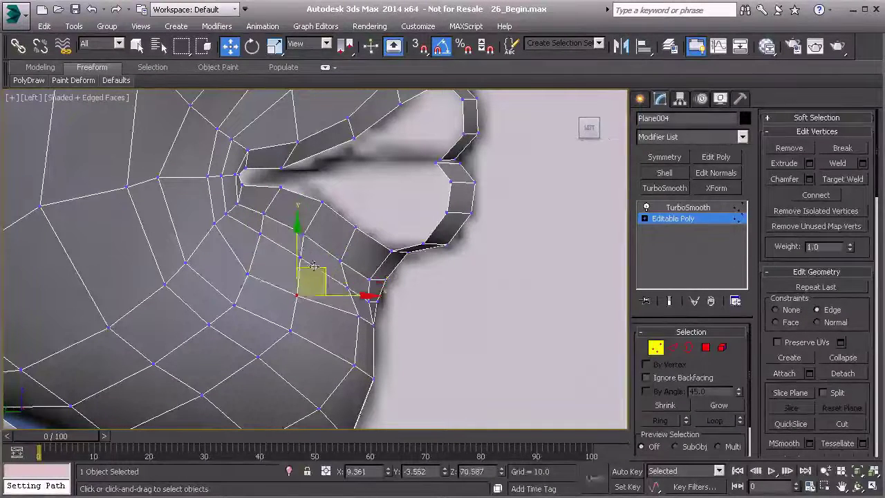
left_click(248, 274)
left_click_drag(274, 250, 277, 239)
left_click(359, 318)
left_click_drag(385, 288, 403, 314)
- Slide the vertices around the mouth corner and on the cheek above it along their edges to even the spacing
left_click(214, 224)
left_click_drag(232, 202, 233, 178)
middle_click_drag(207, 162, 212, 225)
left_click(222, 193)
left_click_drag(246, 168, 237, 160)
middle_click_drag(253, 162, 231, 229)
left_click_drag(269, 172, 265, 163)
middle_click_drag(313, 182, 254, 253)
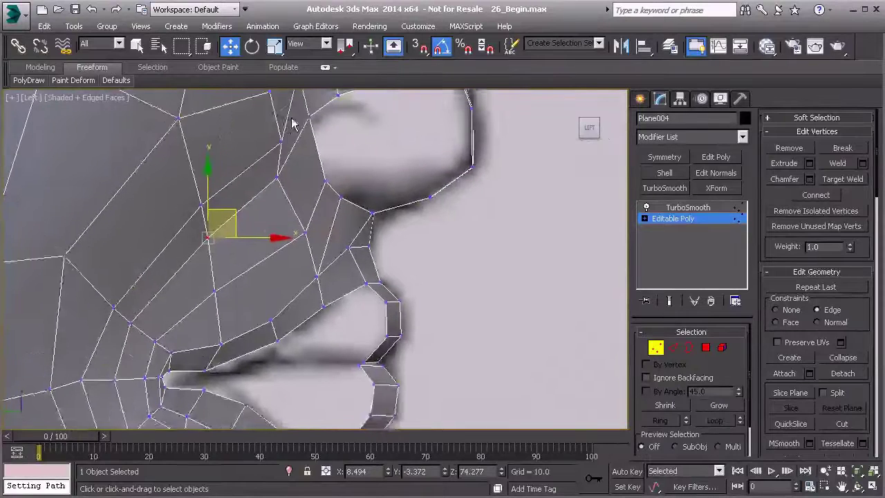
- Slide the vertices beside the nostril and between the nose and upper lip along their edges
middle_click_drag(290, 138, 268, 236)
left_click(260, 222)
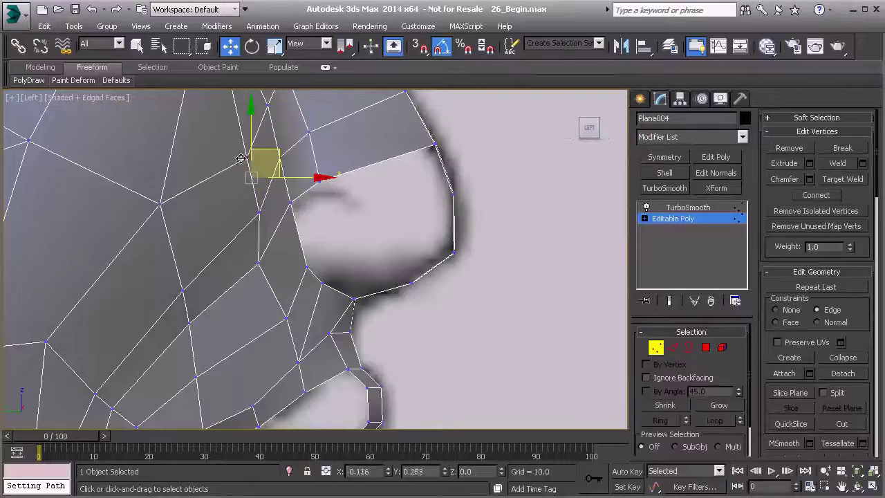
left_click_drag(237, 149, 237, 147)
middle_click_drag(262, 261, 271, 208)
left_click_drag(290, 212, 283, 195)
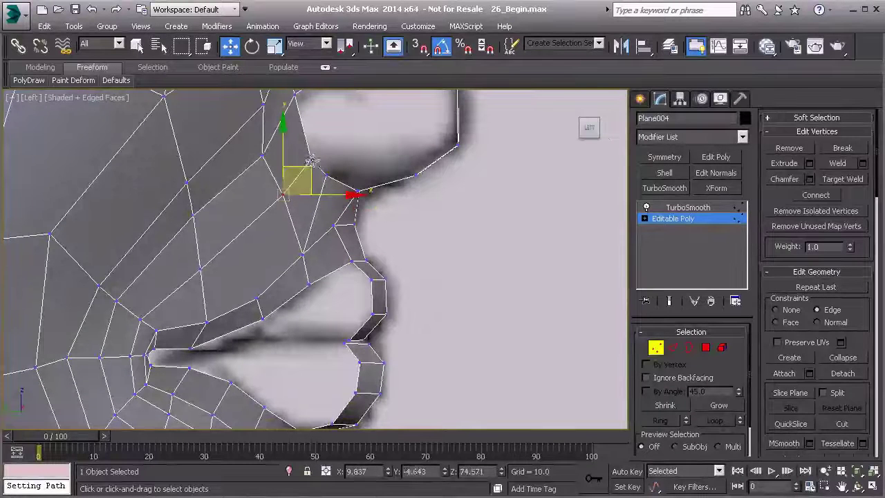
left_click_drag(306, 154, 306, 153)
- Slide the cross edge of the upper lip strip nearest the mouth corner forward along the lip
middle_click_drag(256, 283, 247, 202)
scroll(257, 264, "down", 2)
scroll(259, 268, "up", 2)
mouse_move(304, 294)
middle_mouse_down("alt")
mouse_move(310, 284)
mouse_move(257, 306)
mouse_move(307, 283)
middle_mouse_up("alt")
key("2")
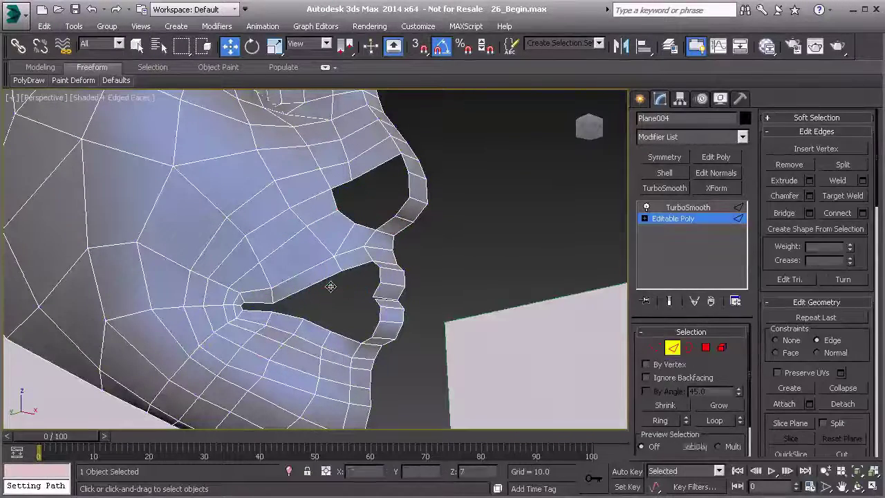
left_click(282, 293)
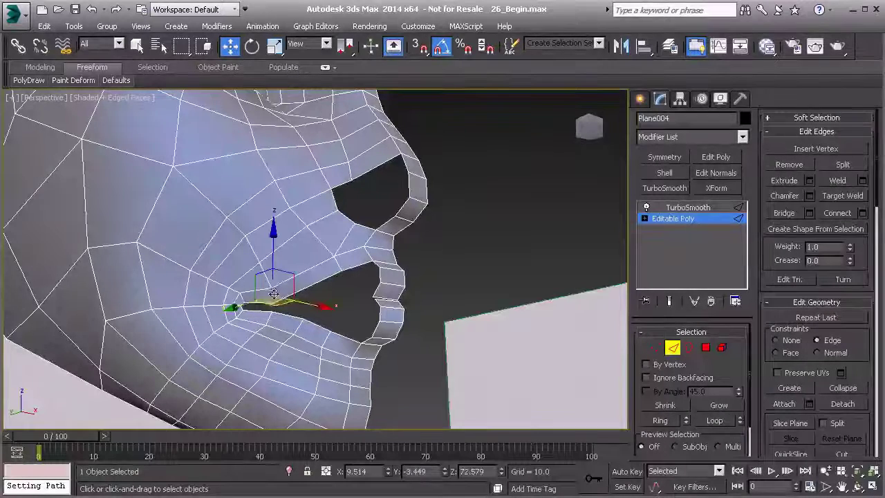
left_click_drag(248, 305, 240, 307)
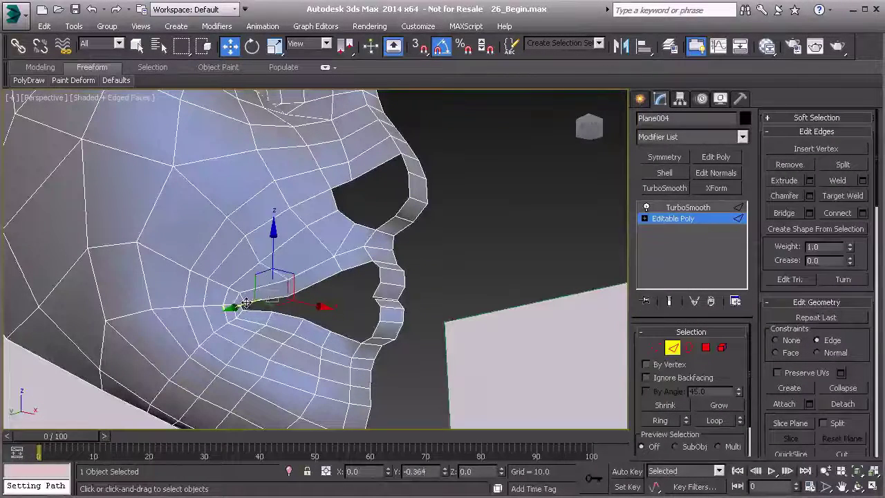
middle_click_drag(272, 295, 263, 264, "alt")
- Slide the vertex above the back part of the upper lip up and forward along its edge in the left view
key("1")
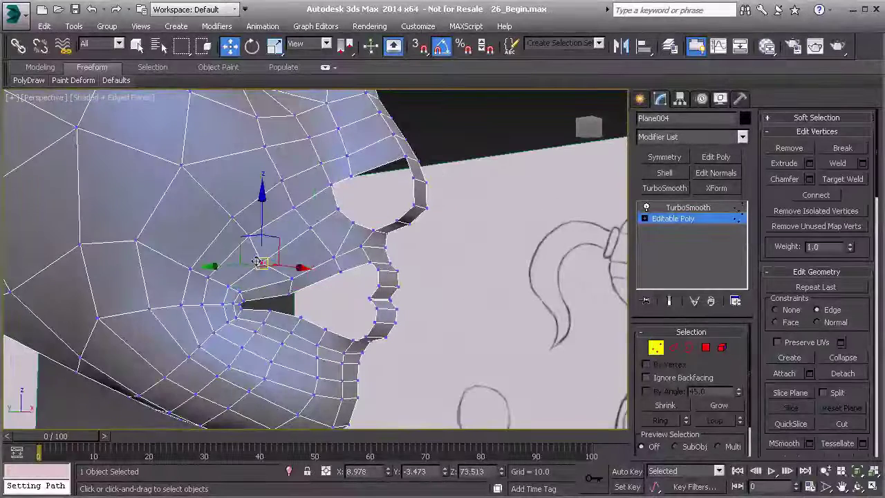
key("l")
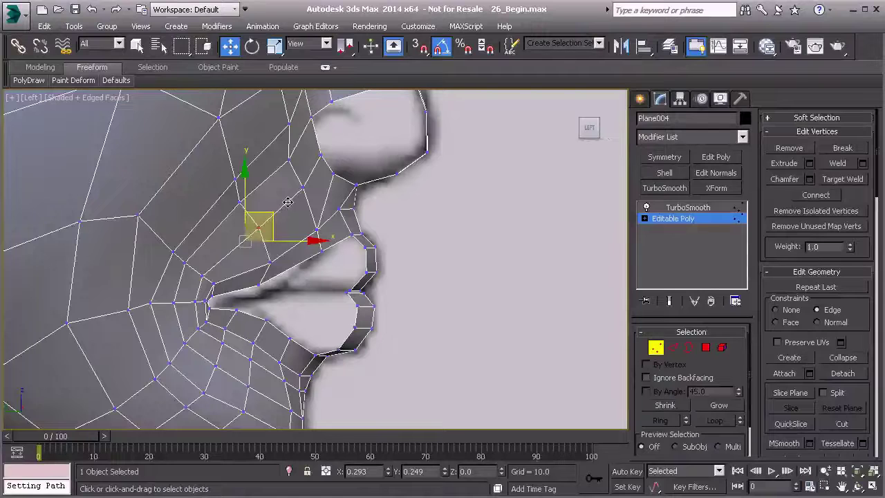
middle_click_drag(308, 258, 273, 247)
middle_click_drag(274, 300, 286, 262)
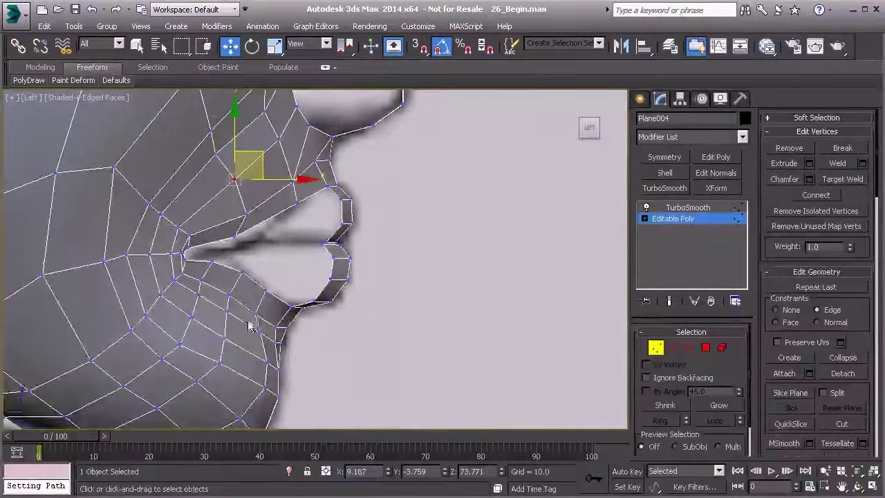
- Leave vertex editing, deselect the head and examine the overall face shape and edge flow from several angles
scroll(250, 313, "down", 3)
key("p")
scroll(249, 313, "down", 2)
middle_click_drag(270, 284, 285, 348, "alt")
scroll(282, 342, "down", 3)
middle_click_drag(263, 320, 219, 296)
scroll(310, 336, "up", 4)
mouse_move(323, 344)
middle_mouse_down("alt")
mouse_move(343, 289)
mouse_move(299, 323)
mouse_move(379, 330)
middle_mouse_up("alt")
mouse_move(271, 294)
middle_mouse_down("alt")
mouse_move(322, 311)
mouse_move(327, 289)
middle_mouse_up("alt")
left_click(655, 351)
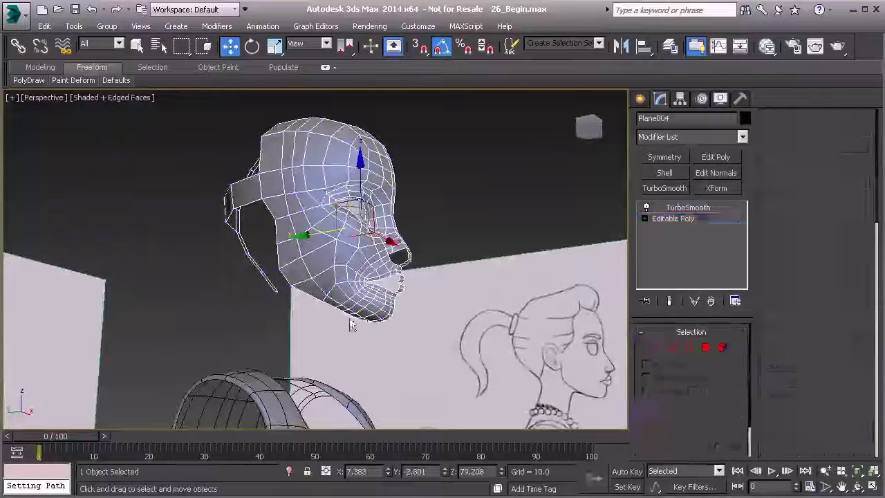
left_click(244, 301)
mouse_move(274, 301)
middle_mouse_down()
mouse_move(273, 269)
mouse_move(243, 296)
mouse_move(235, 336)
mouse_move(259, 238)
mouse_move(231, 153)
middle_mouse_up()
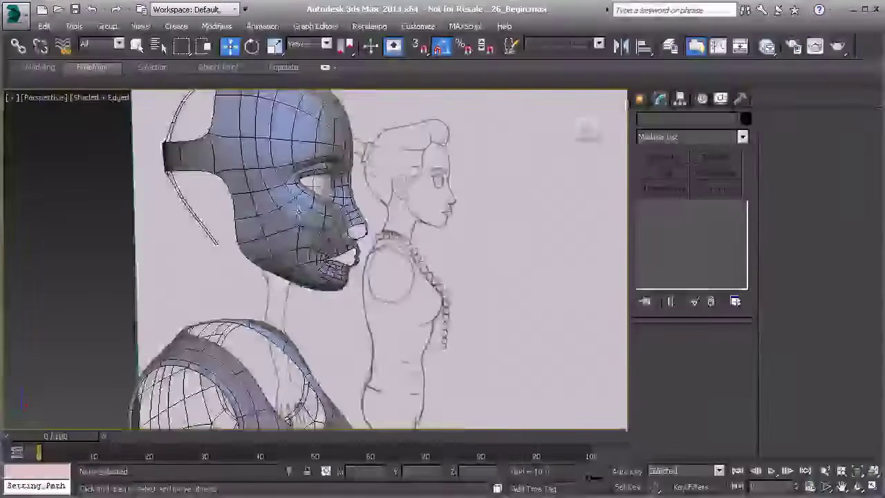
middle_click_drag(298, 211, 232, 215, "alt")
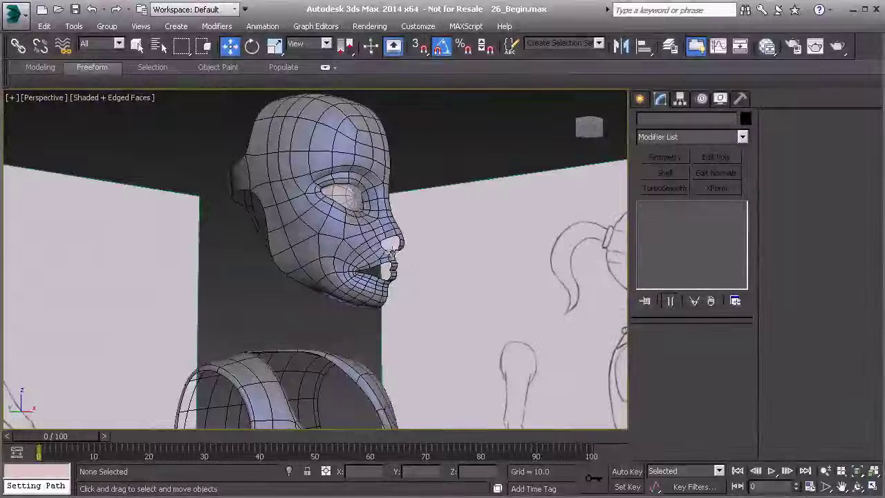